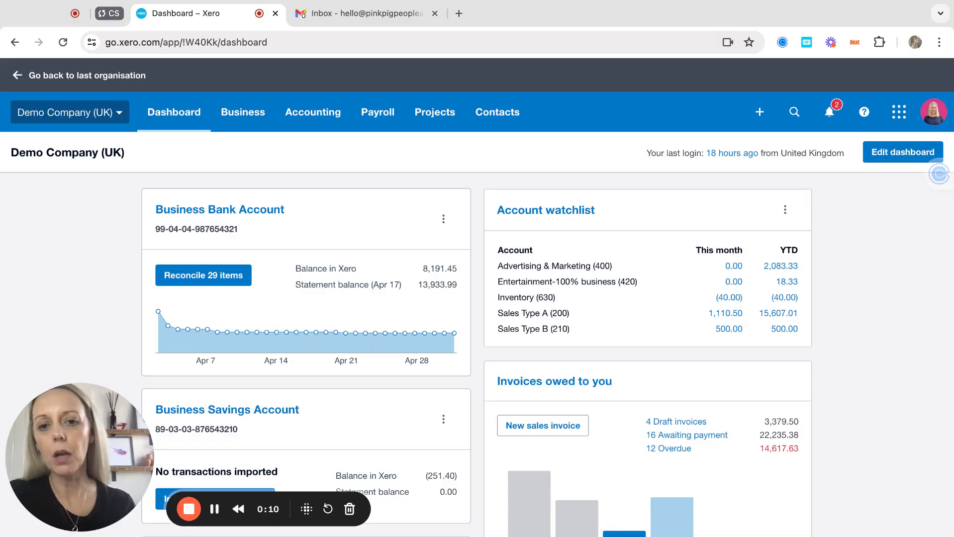
# Step: Change the active organisation from Demo Company (UK) to TEST CO
pyautogui.click(119, 114)
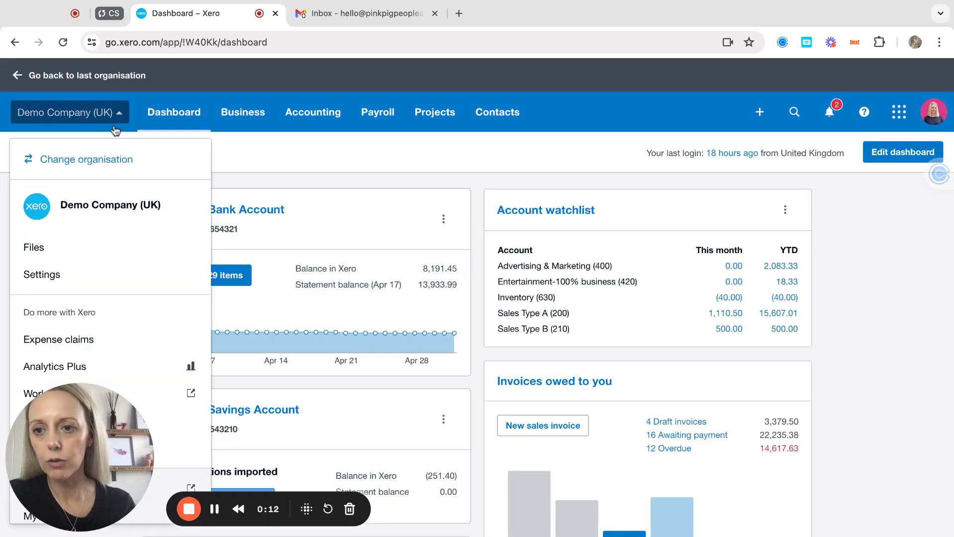
pyautogui.click(80, 157)
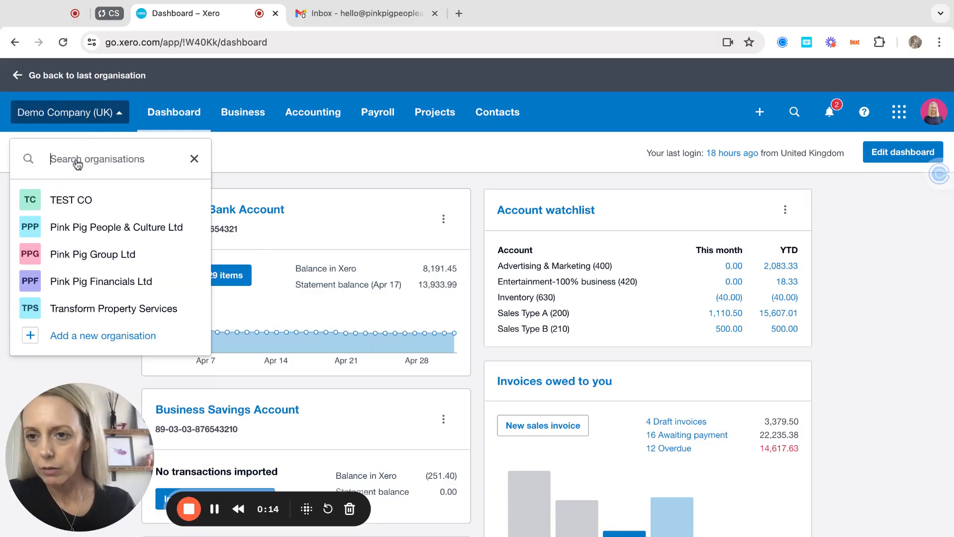
pyautogui.click(75, 201)
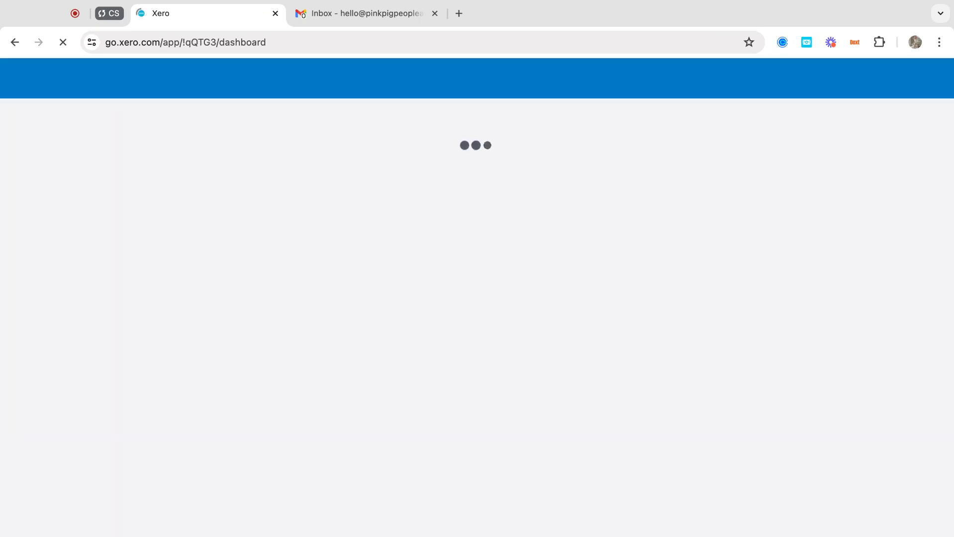
# Step: Open the TEST CO organisation menu on the 29-day trial dashboard
pyautogui.click(67, 114)
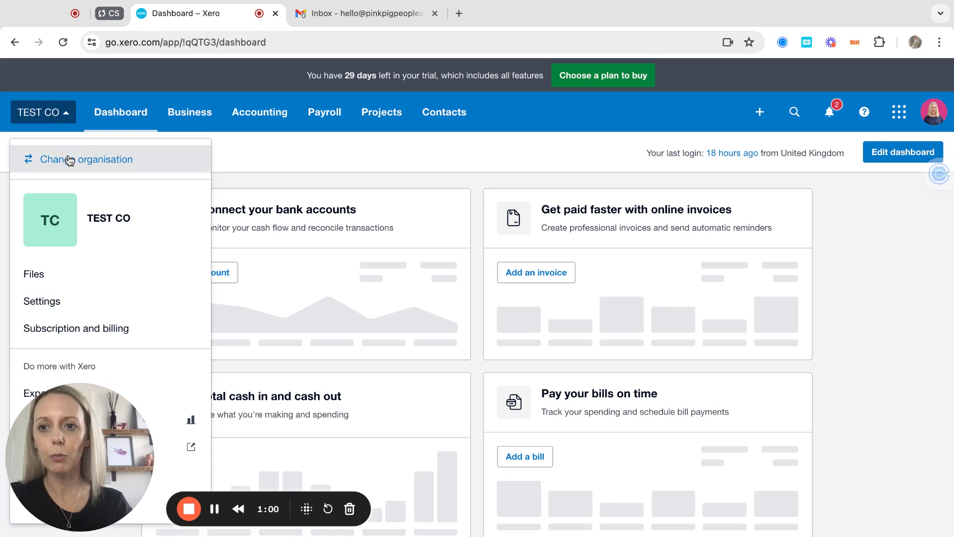
# Step: Switch back to Demo Company (UK) and go to Business > Expense Claims
pyautogui.click(70, 160)
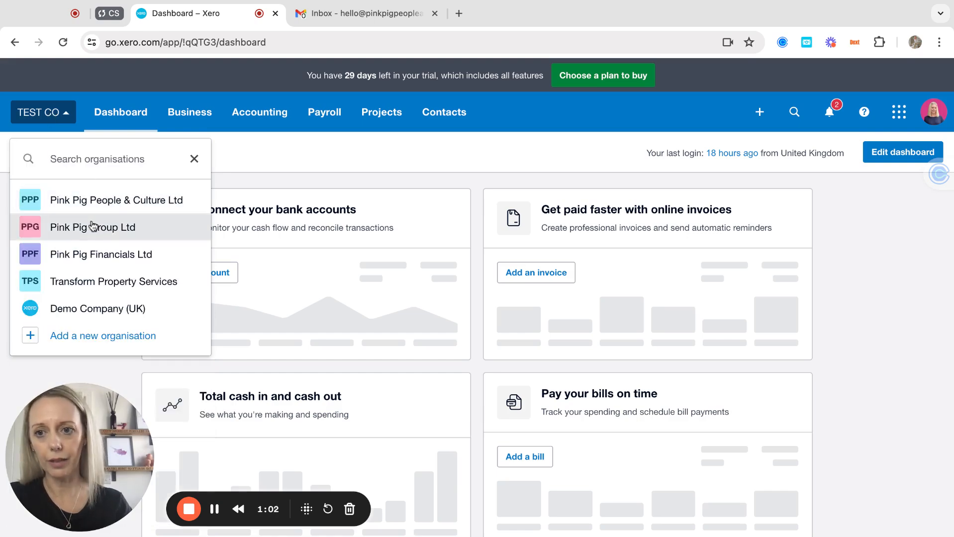
pyautogui.click(77, 309)
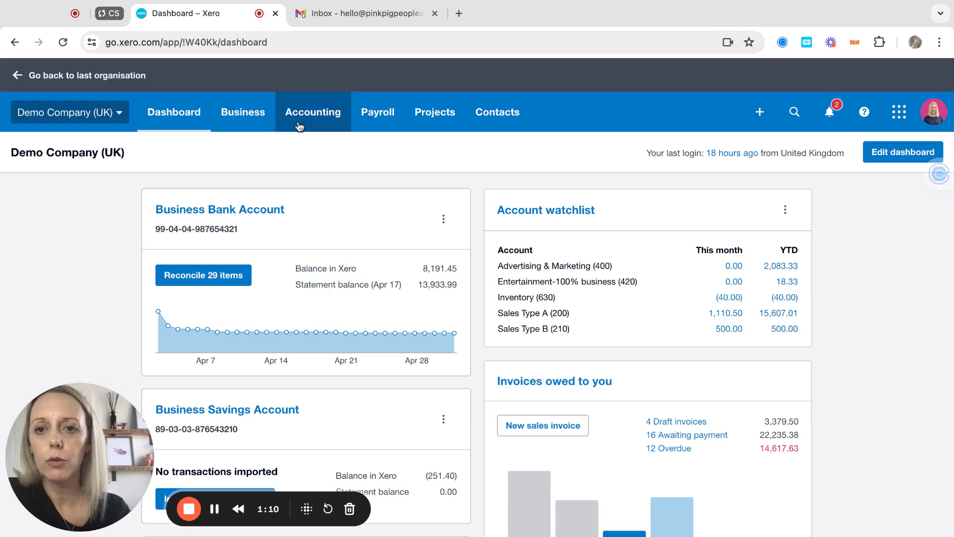
pyautogui.click(244, 114)
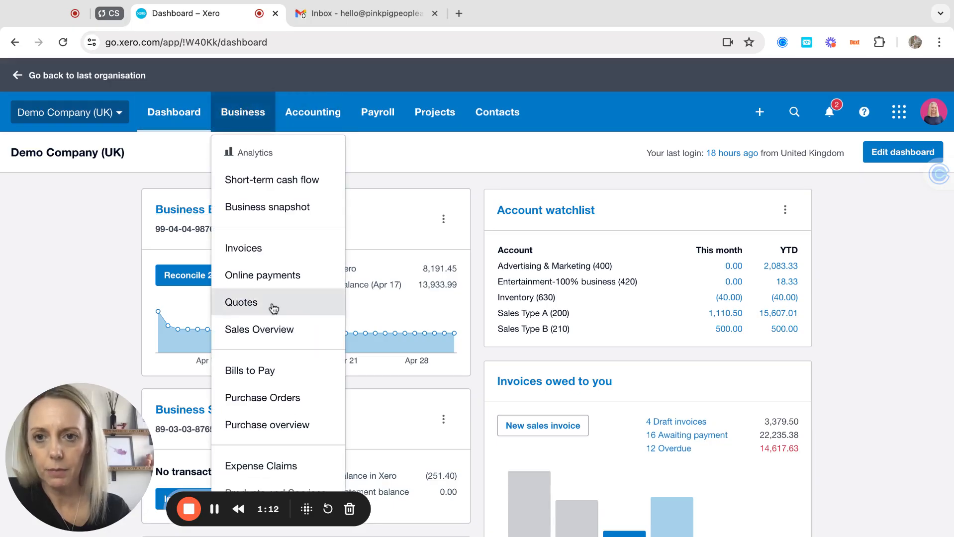
pyautogui.click(257, 468)
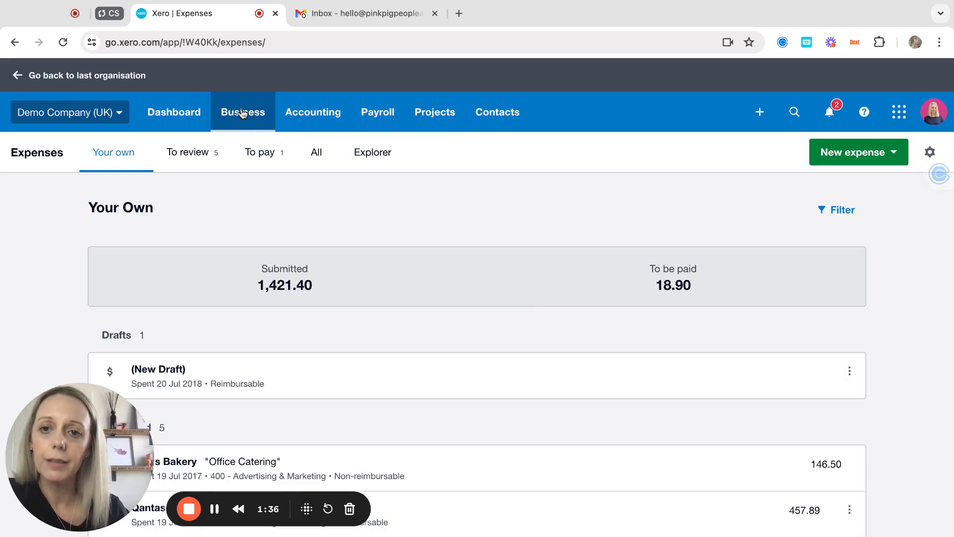
# Step: Start a mileage claim for 100 miles at 0.45 GBP/mi, described 'site visit to bayside'
pyautogui.click(838, 157)
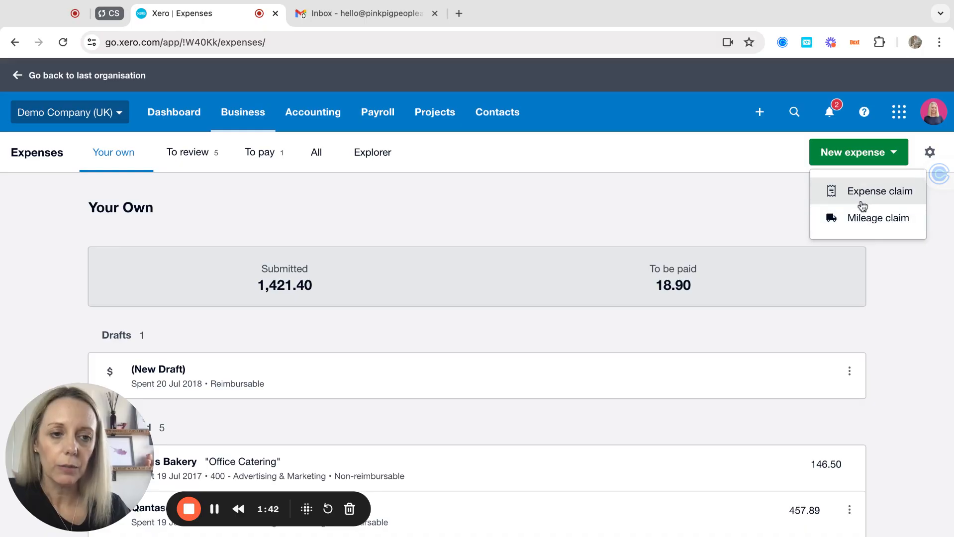
pyautogui.click(864, 218)
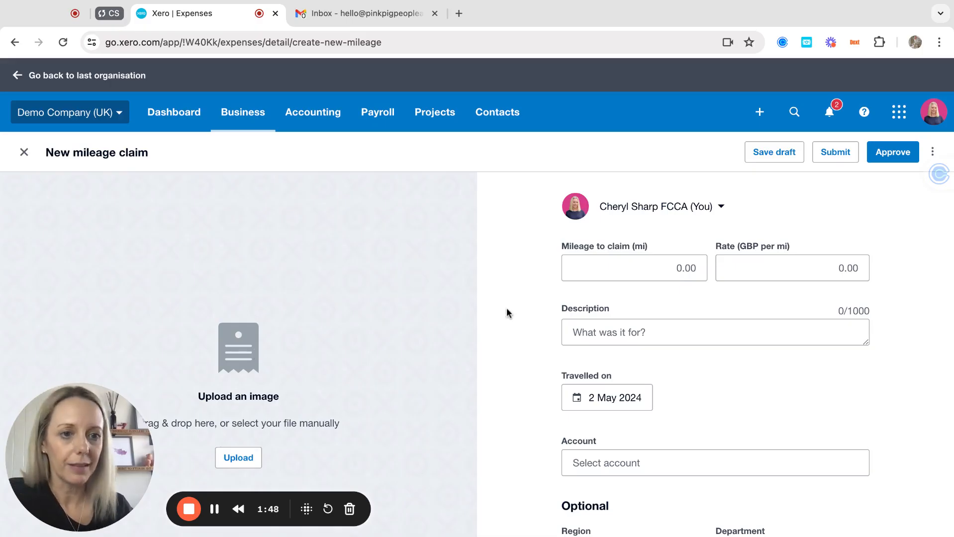
pyautogui.click(661, 267)
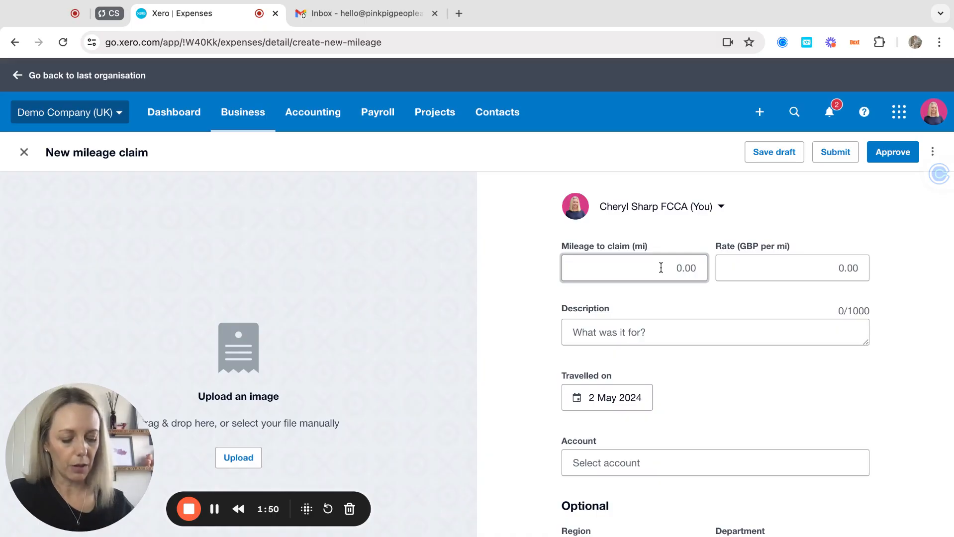
pyautogui.press('BackSpace')
pyautogui.press('BackSpace')
pyautogui.press('BackSpace')
pyautogui.press('BackSpace')
pyautogui.write('100')
pyautogui.press('Tab')
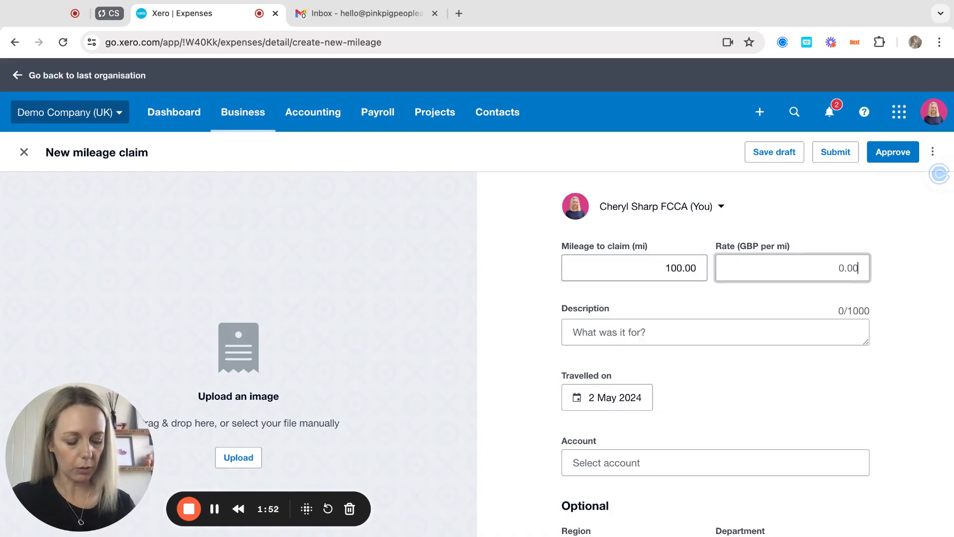
pyautogui.write('45')
pyautogui.press('Tab')
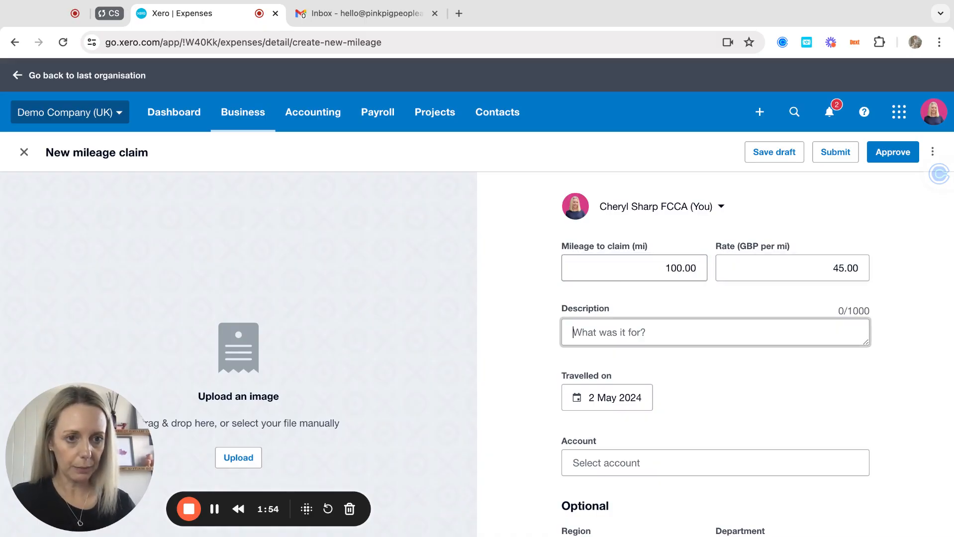
pyautogui.click(817, 269)
pyautogui.write('0.45')
pyautogui.press('Tab')
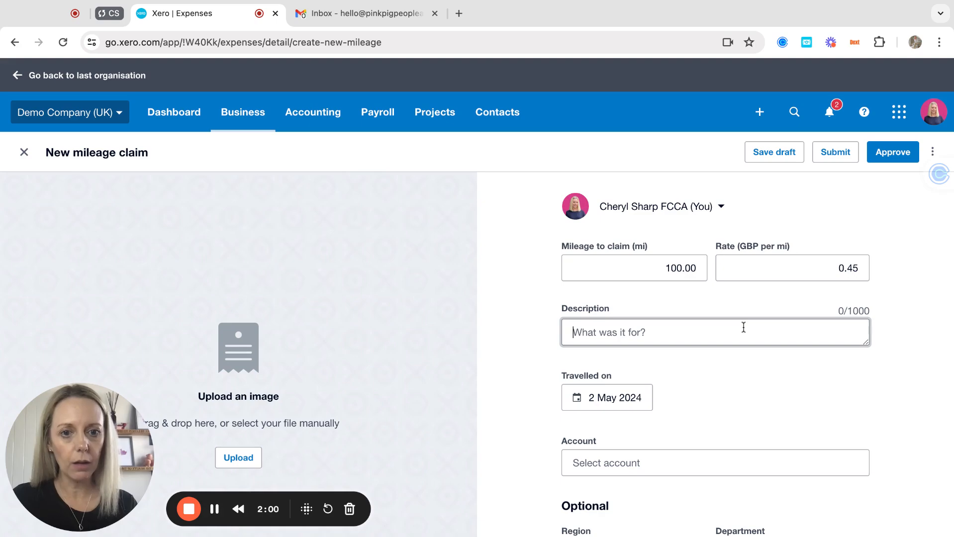
pyautogui.write('site vis')
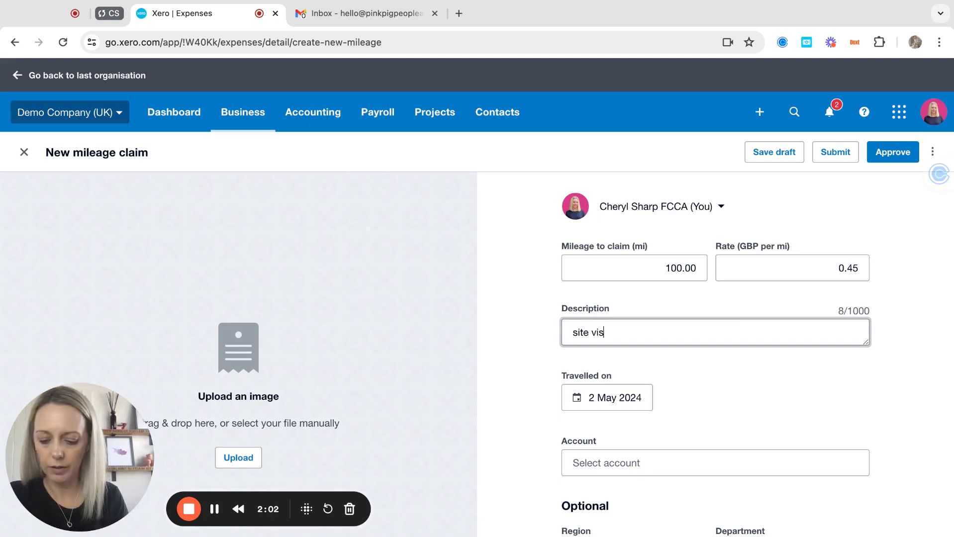
pyautogui.write('it to bayside')
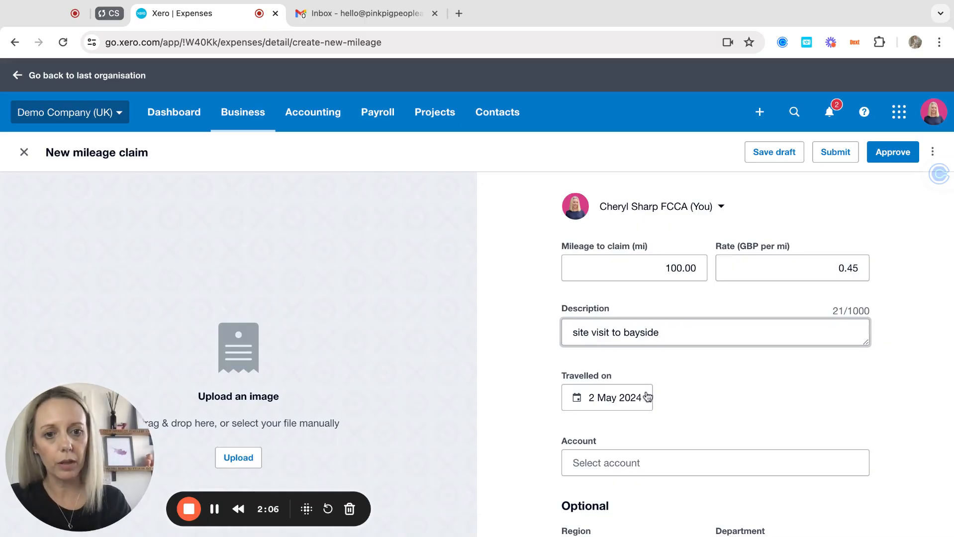
pyautogui.scroll(-4, 733, 407)
# Step: Code the mileage claim to 493 - Travel - National, check the optional fields, and submit it
pyautogui.click(639, 271)
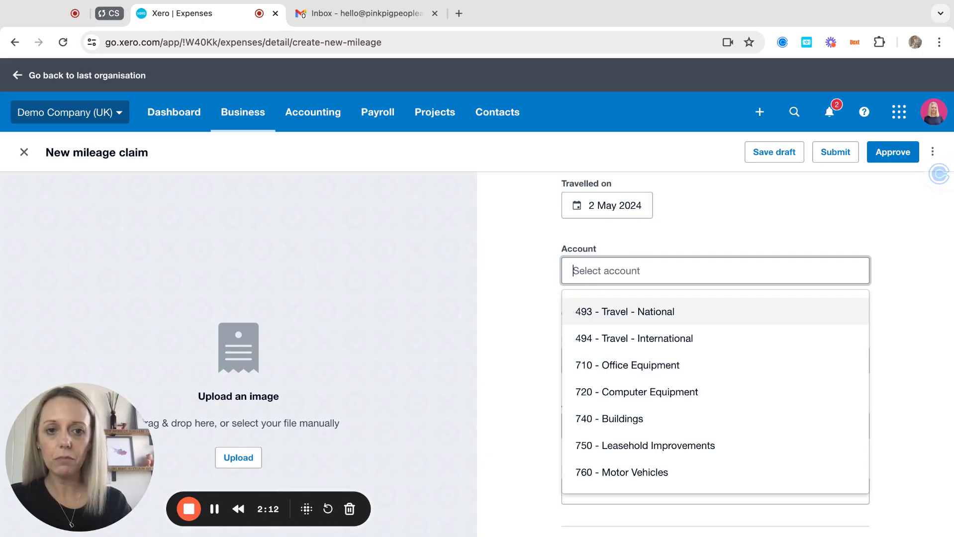
pyautogui.click(624, 318)
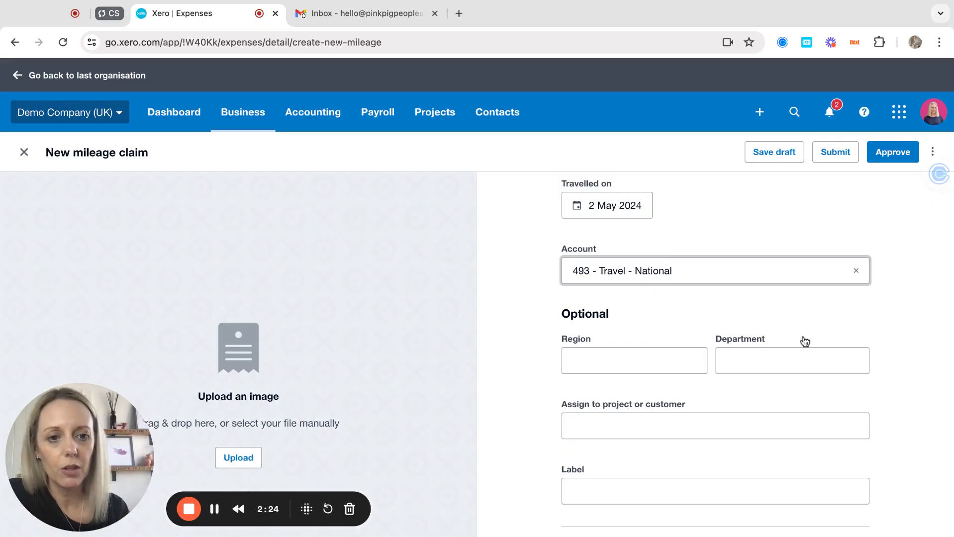
pyautogui.scroll(-1, 685, 422)
pyautogui.click(605, 354)
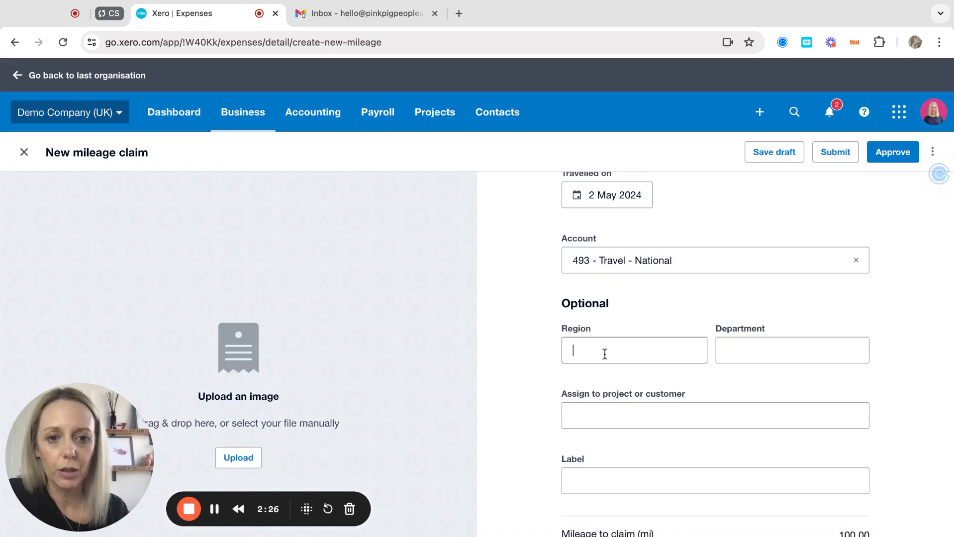
pyautogui.click(756, 350)
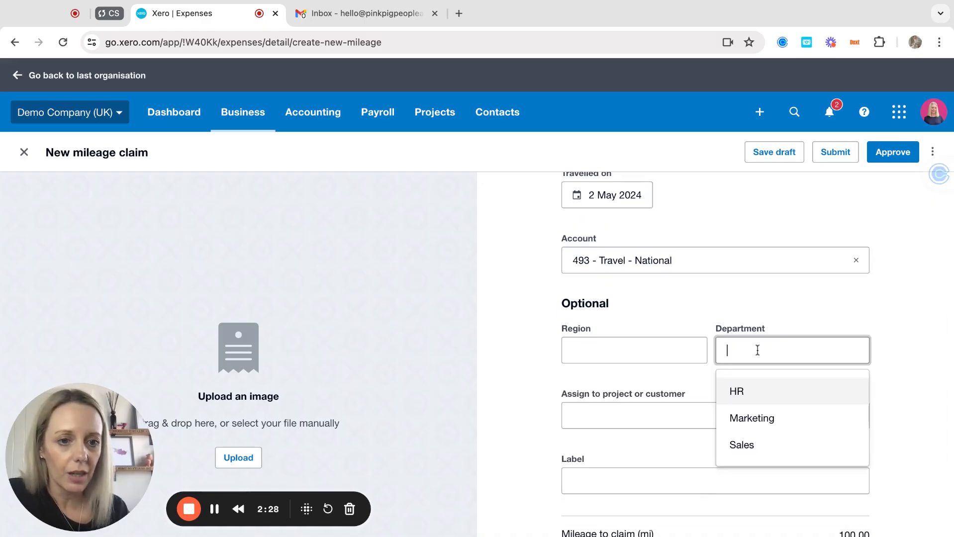
pyautogui.click(637, 416)
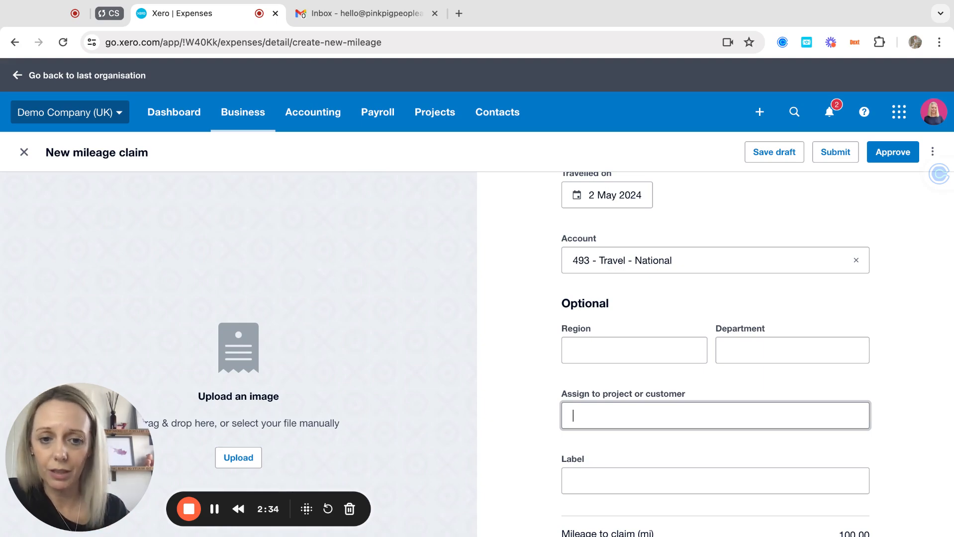
pyautogui.scroll(-2, 639, 457)
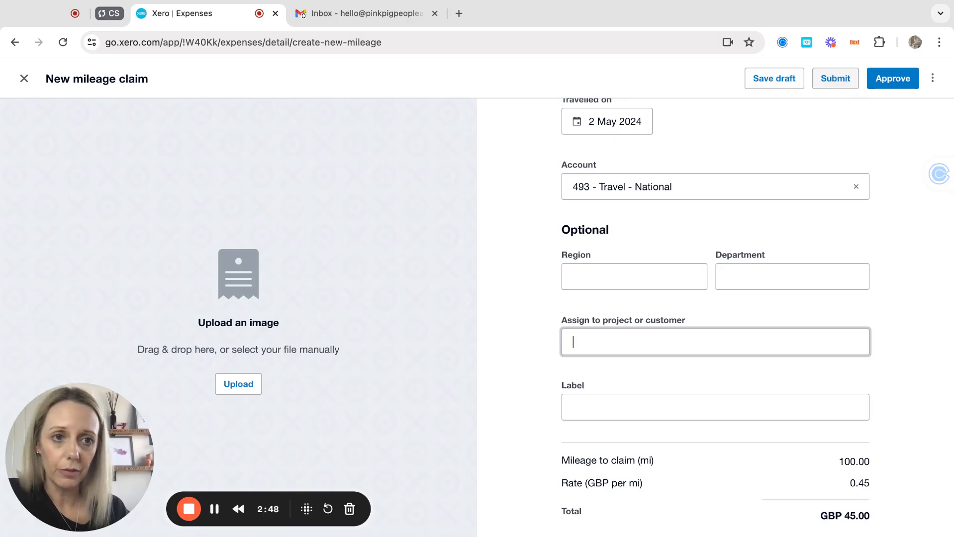
pyautogui.click(835, 78)
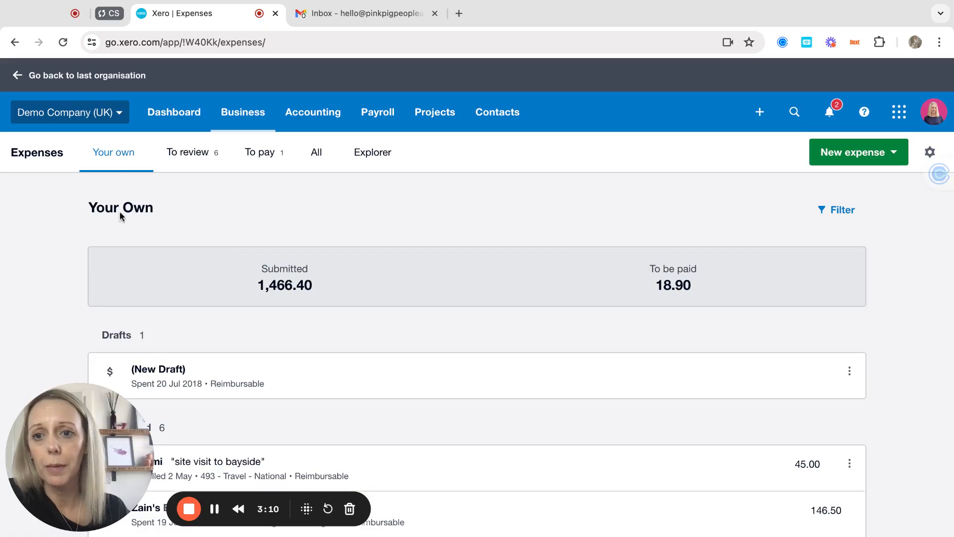
# Step: Browse the To review list of 6 claims totalling 1,466.40, including the 45.00 bayside claim
pyautogui.click(189, 155)
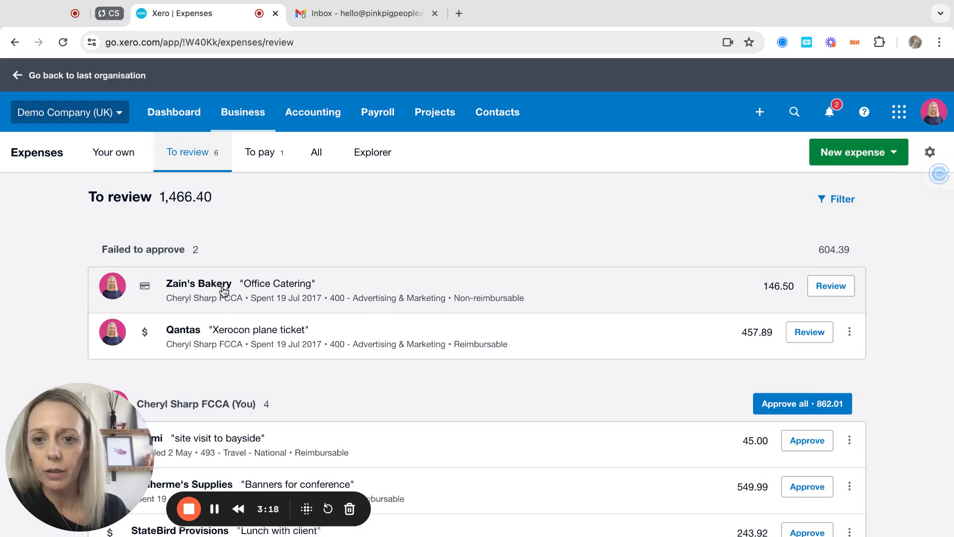
pyautogui.scroll(-2, 242, 348)
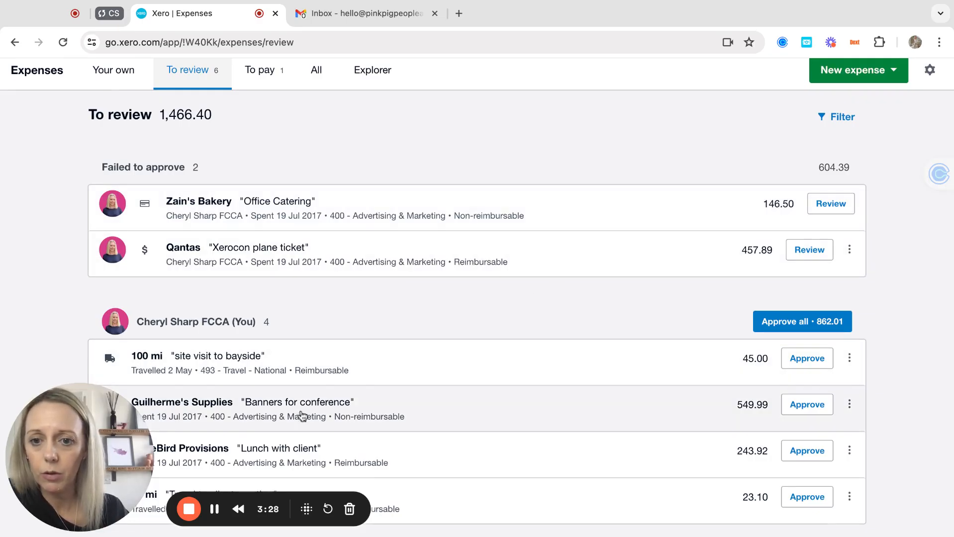
pyautogui.moveTo(113, 367)
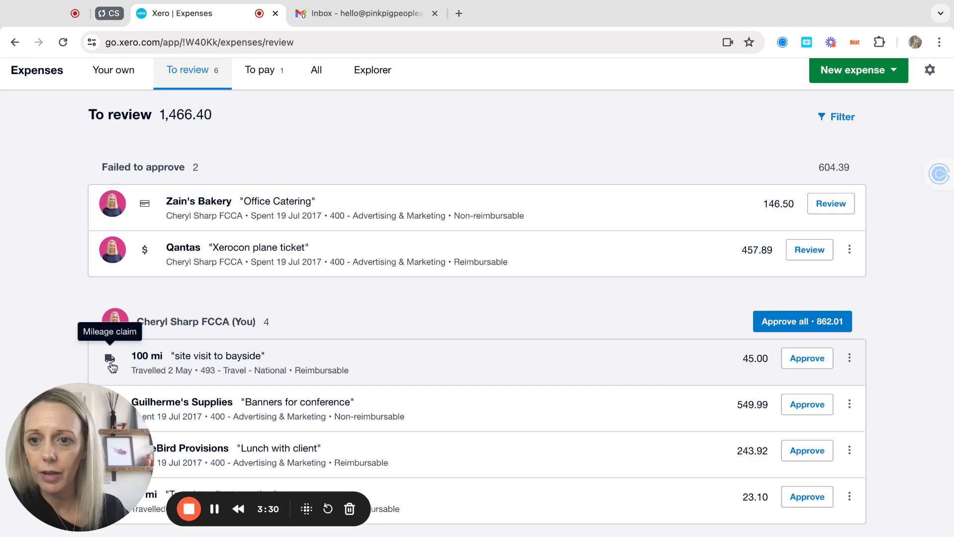
pyautogui.scroll(1, 326, 317)
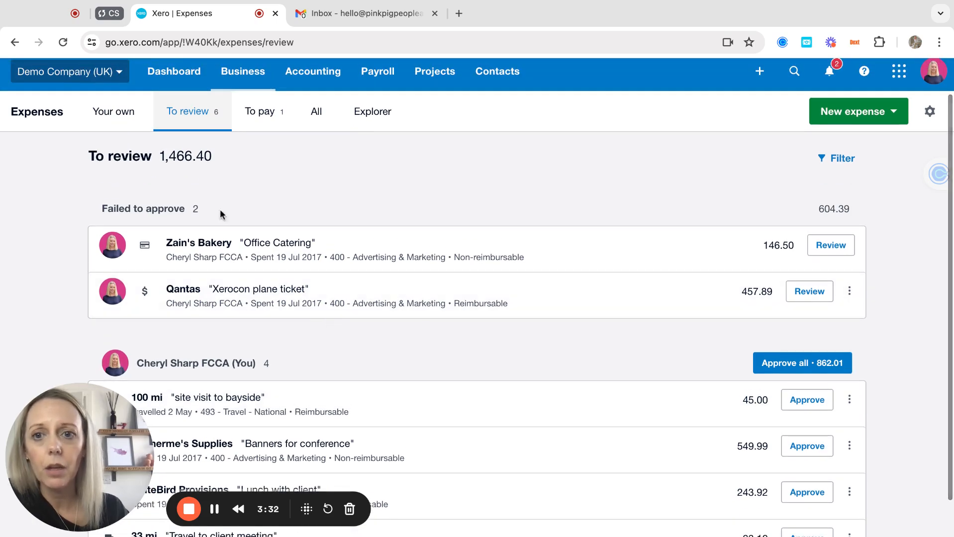
pyautogui.click(839, 112)
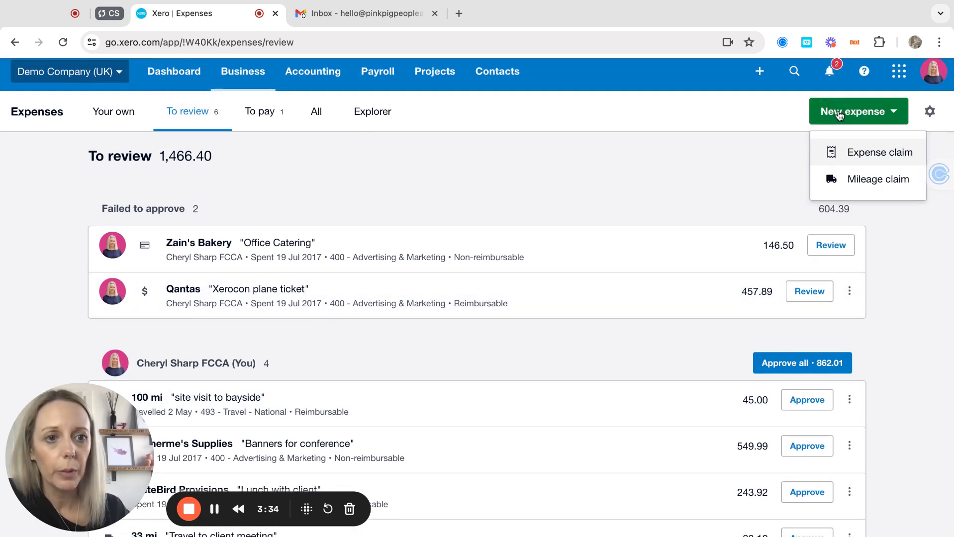
# Step: Create a new expense claim with a 100.00 subtotal and description 'hotel'
pyautogui.click(860, 156)
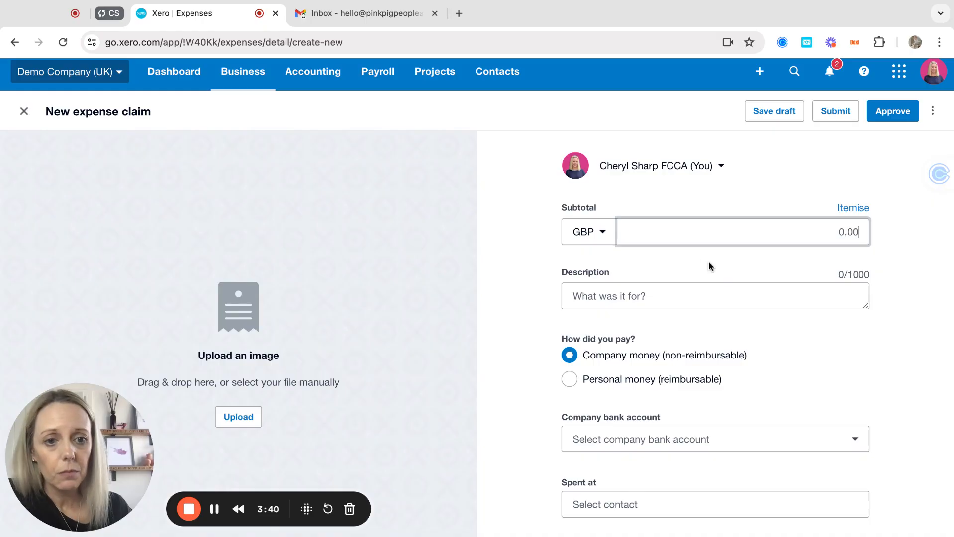
pyautogui.write('1')
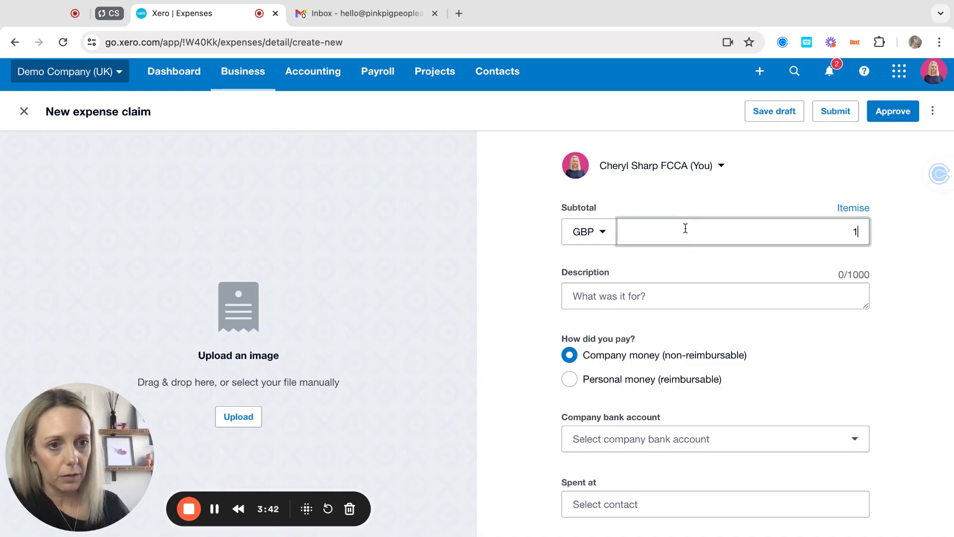
pyautogui.write('00')
pyautogui.press('Tab')
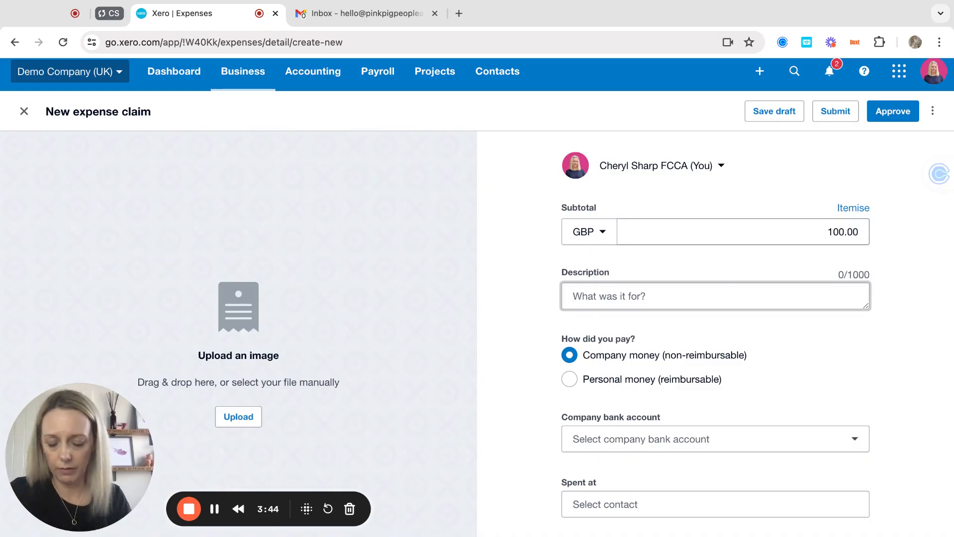
pyautogui.write('hotel')
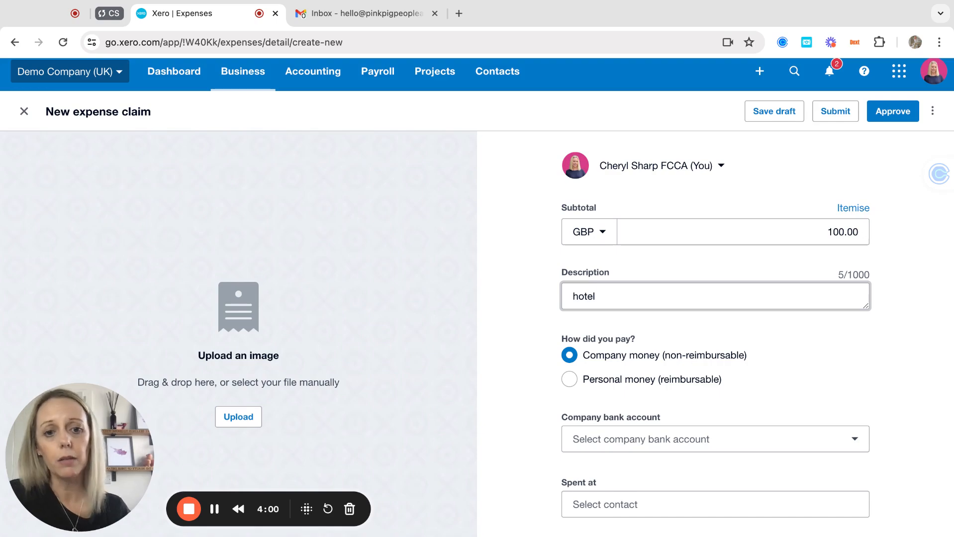
# Step: Mark the hotel claim as reimbursable personal money spent at travellodge, coded to 493 - Travel - National
pyautogui.click(569, 380)
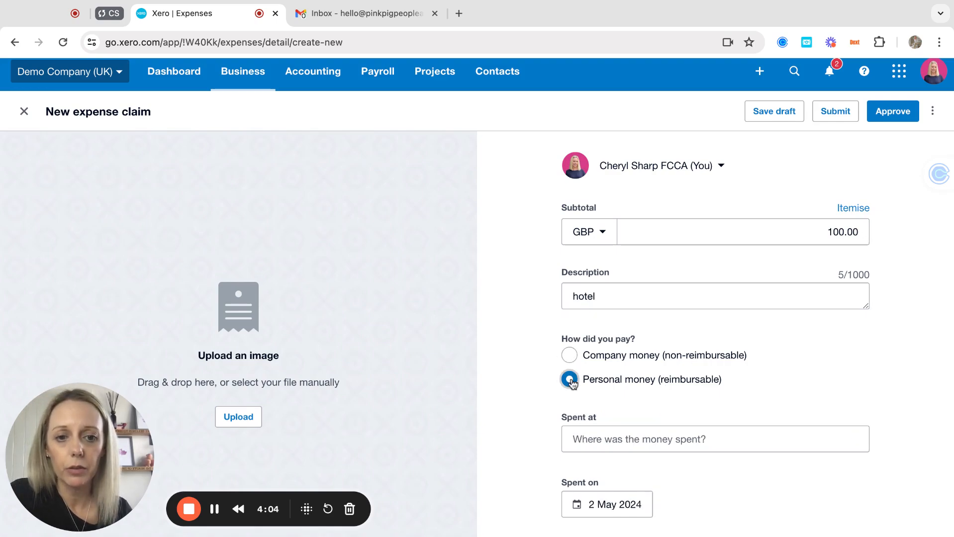
pyautogui.click(628, 441)
pyautogui.write('travellodge')
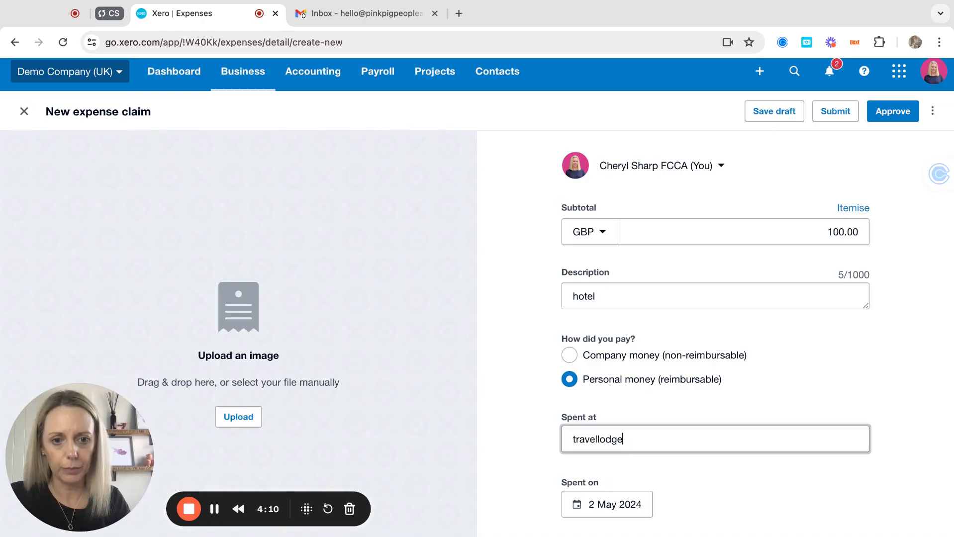
pyautogui.scroll(-5, 665, 345)
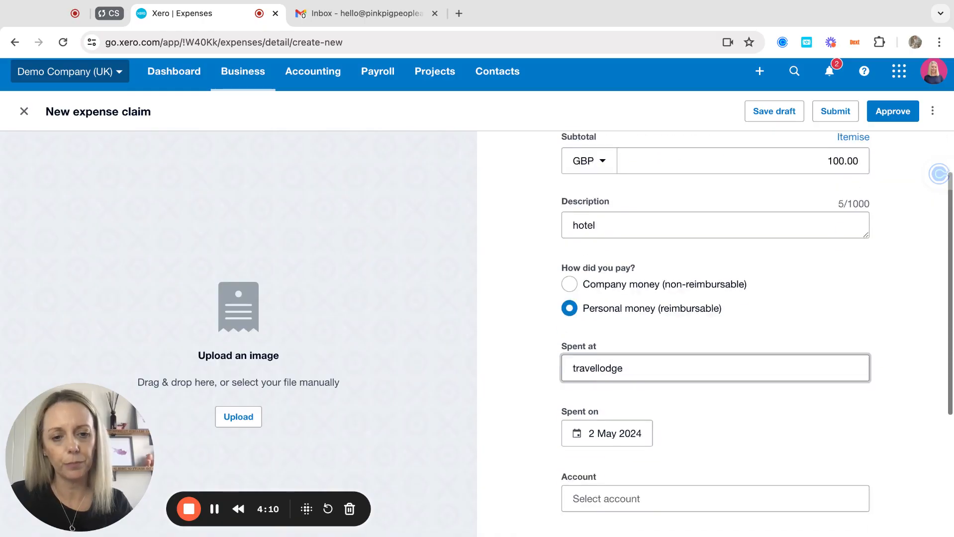
pyautogui.click(635, 367)
pyautogui.scroll(-1, 661, 251)
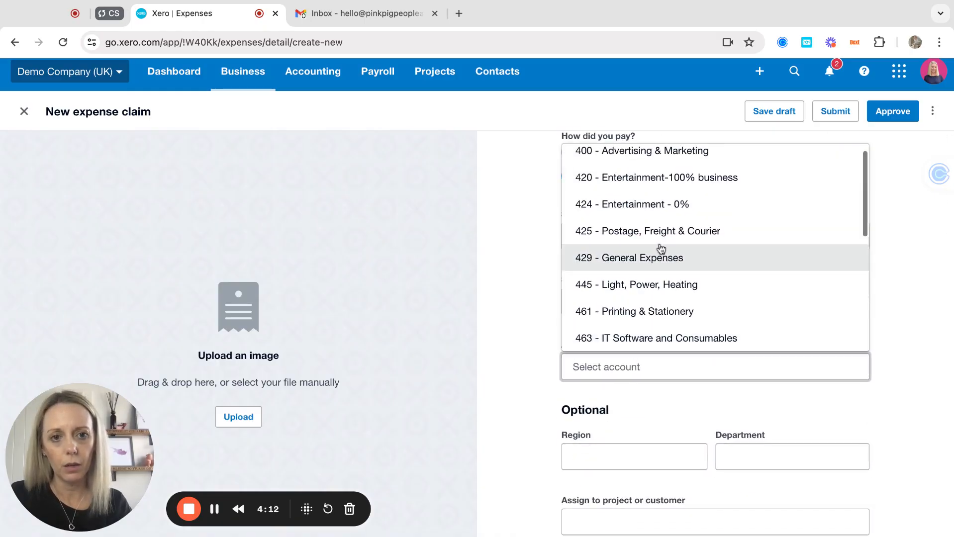
pyautogui.scroll(-4, 647, 305)
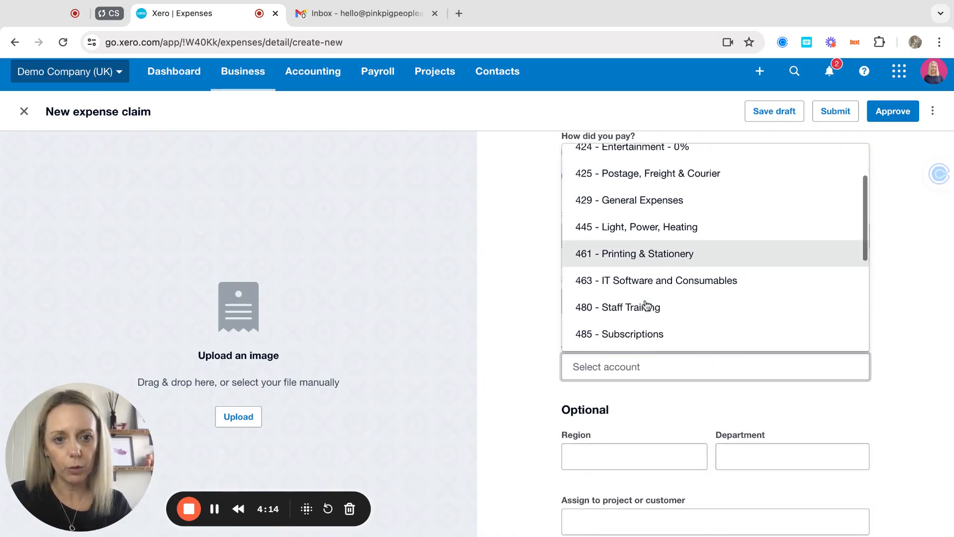
pyautogui.click(643, 311)
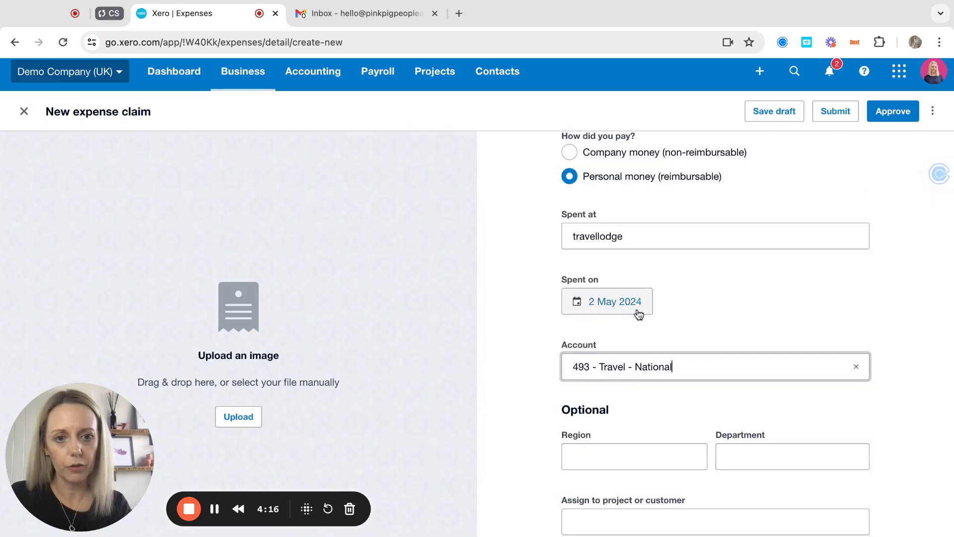
pyautogui.scroll(-3, 535, 359)
pyautogui.scroll(-1, 692, 339)
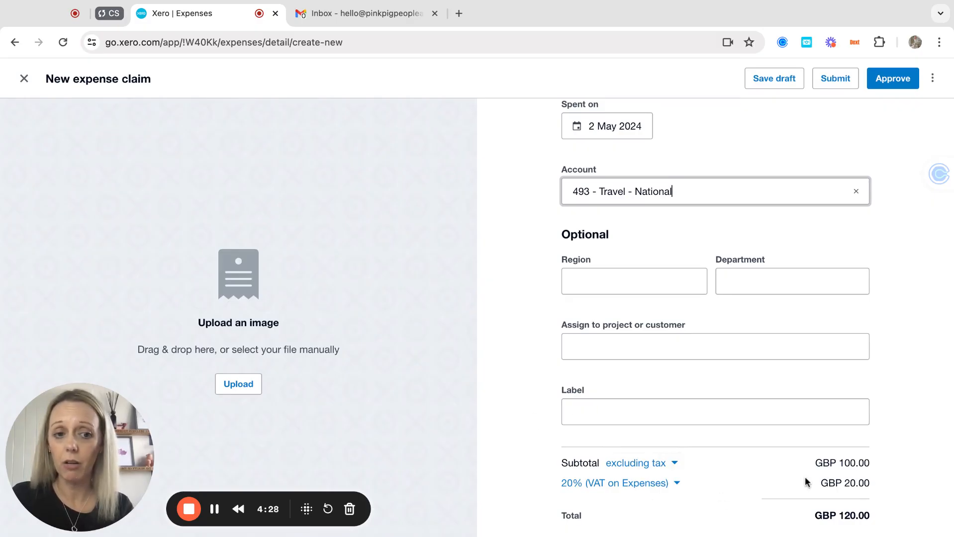
pyautogui.scroll(3, 724, 469)
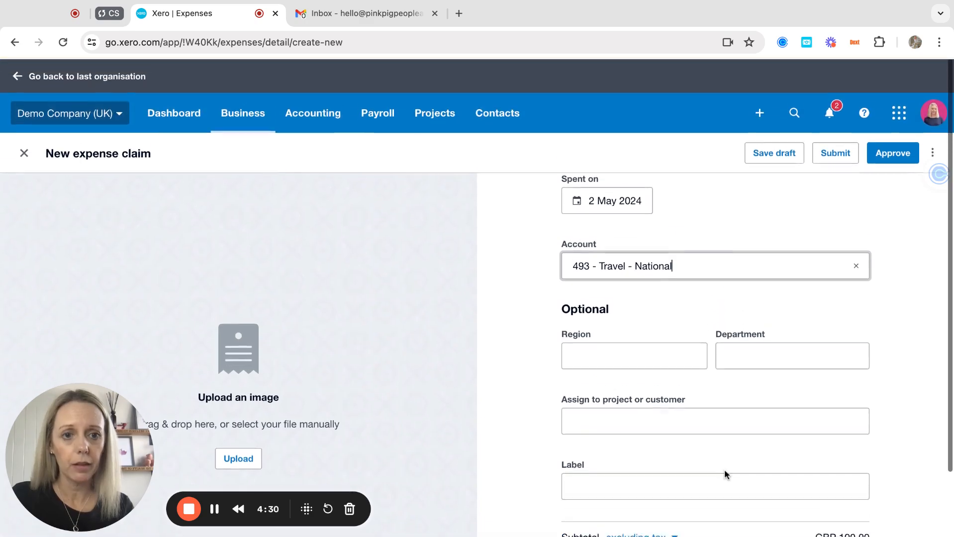
# Step: Submit the hotel claim and open the 100 mi site visit mileage claim
pyautogui.click(837, 153)
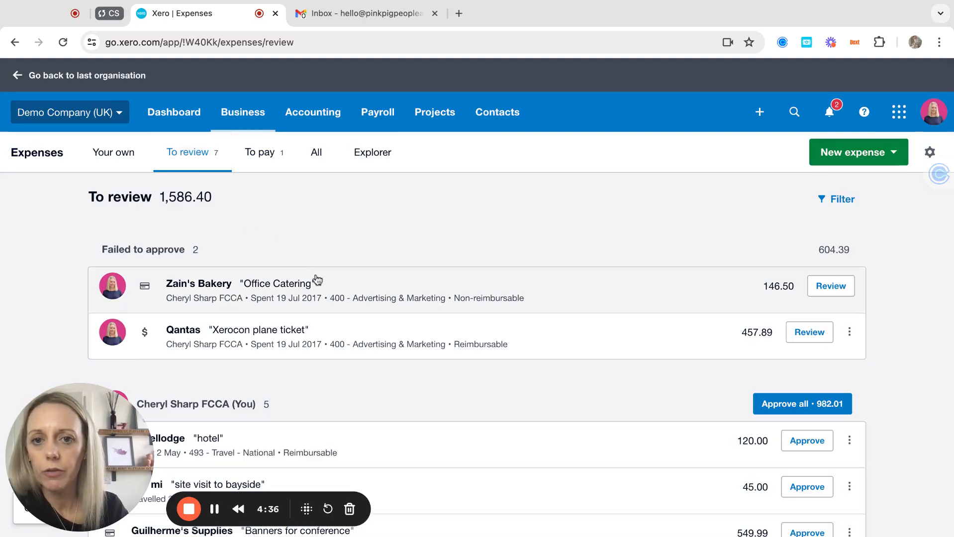
pyautogui.scroll(-3, 317, 279)
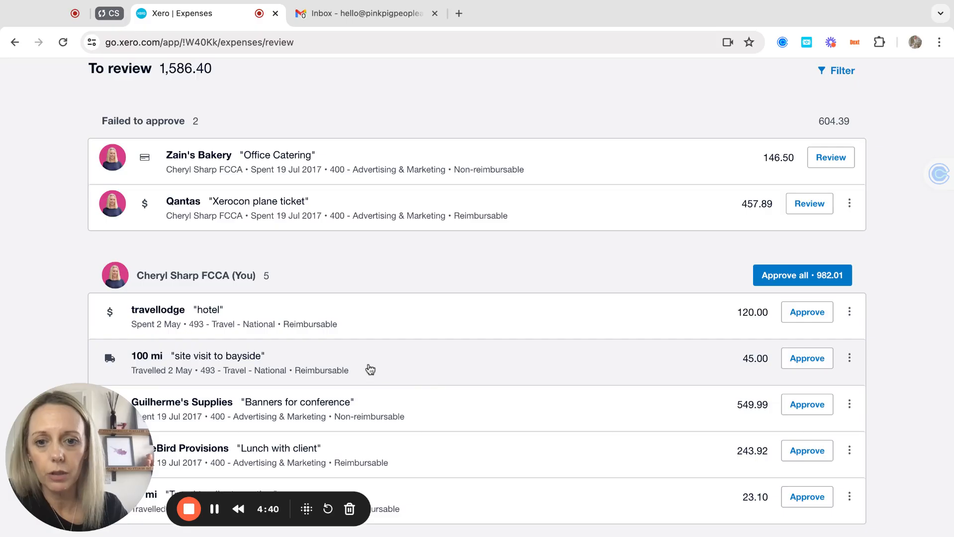
pyautogui.click(370, 369)
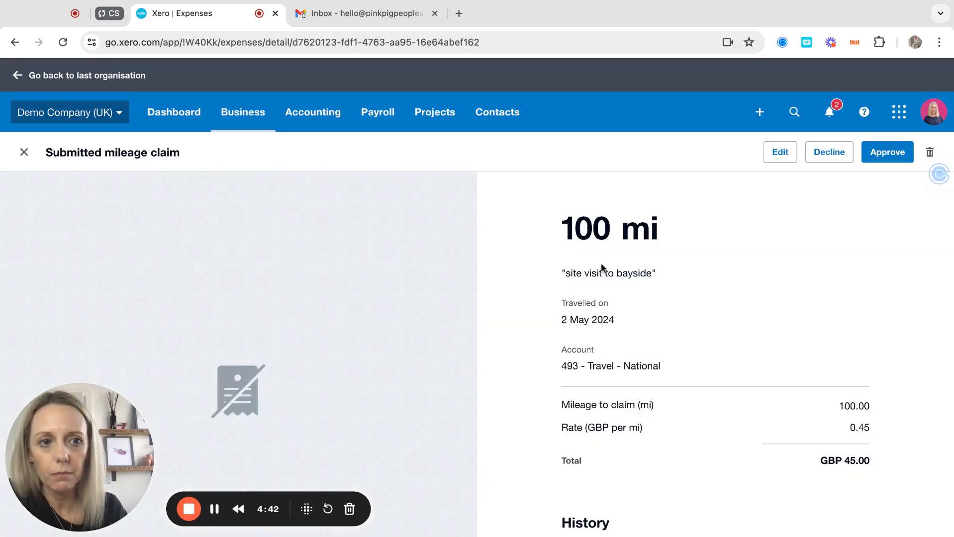
pyautogui.scroll(-3, 628, 353)
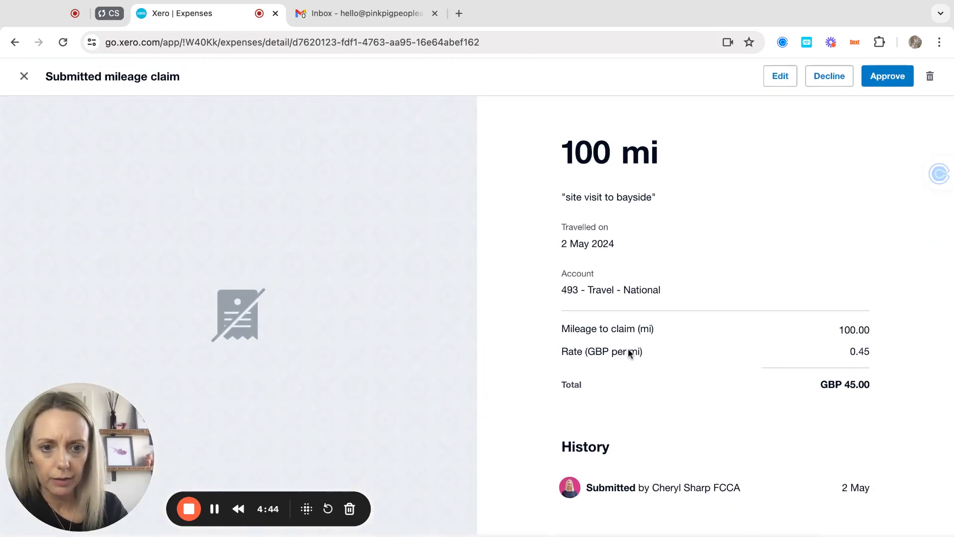
pyautogui.scroll(3, 641, 244)
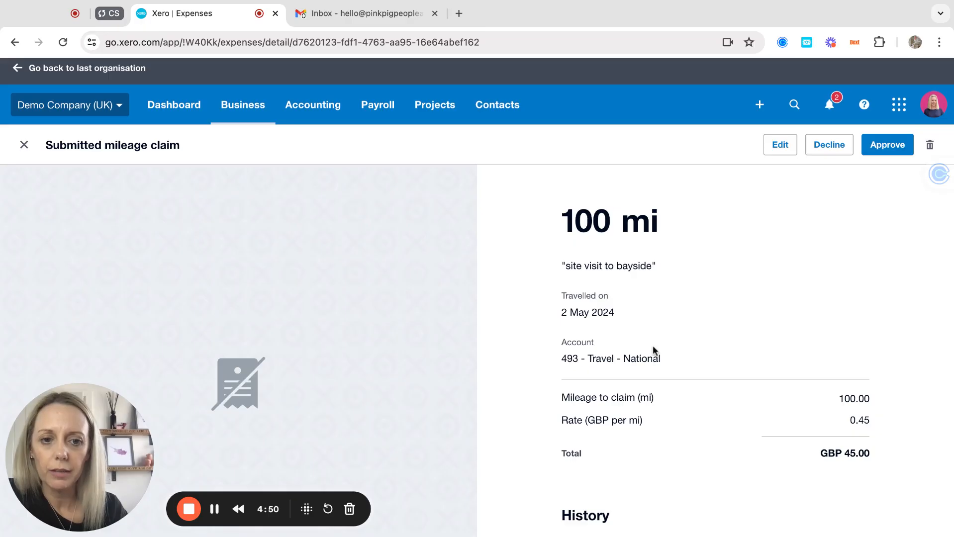
# Step: Recode the mileage claim to 494 - Travel - International and save it
pyautogui.click(780, 145)
pyautogui.scroll(-2, 622, 373)
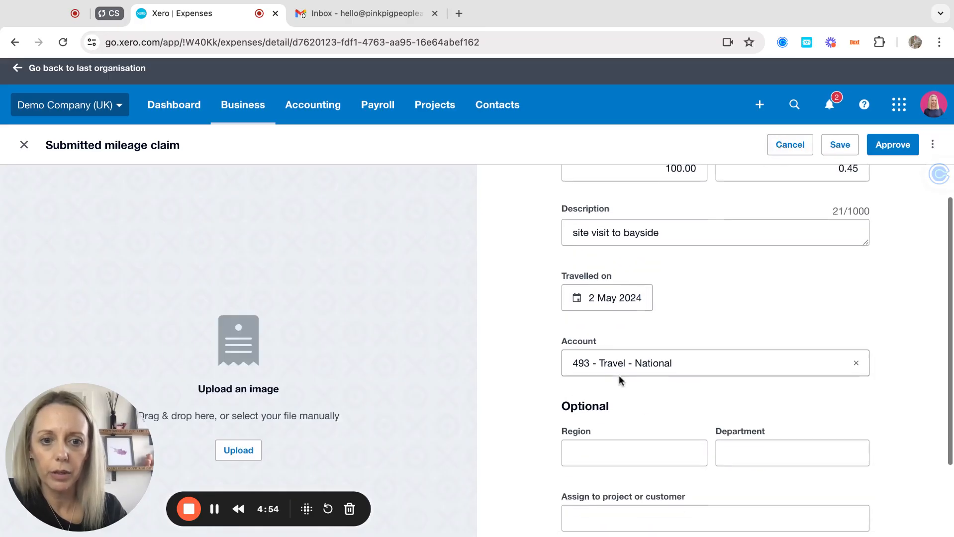
pyautogui.click(706, 368)
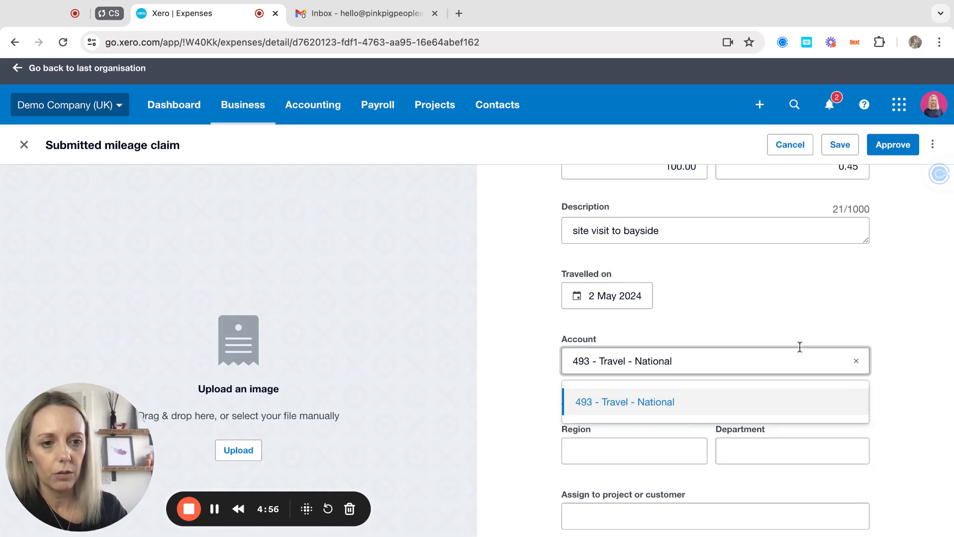
pyautogui.click(856, 361)
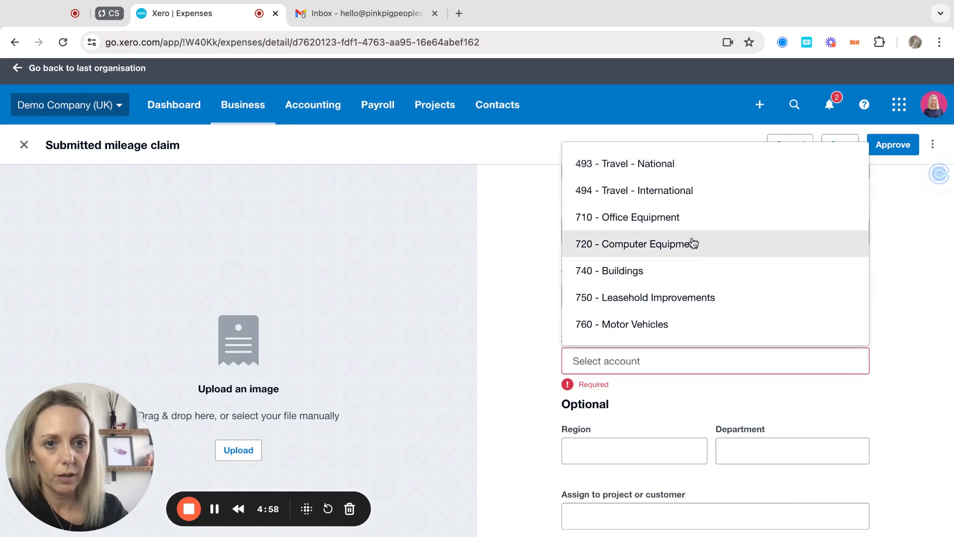
pyautogui.click(658, 200)
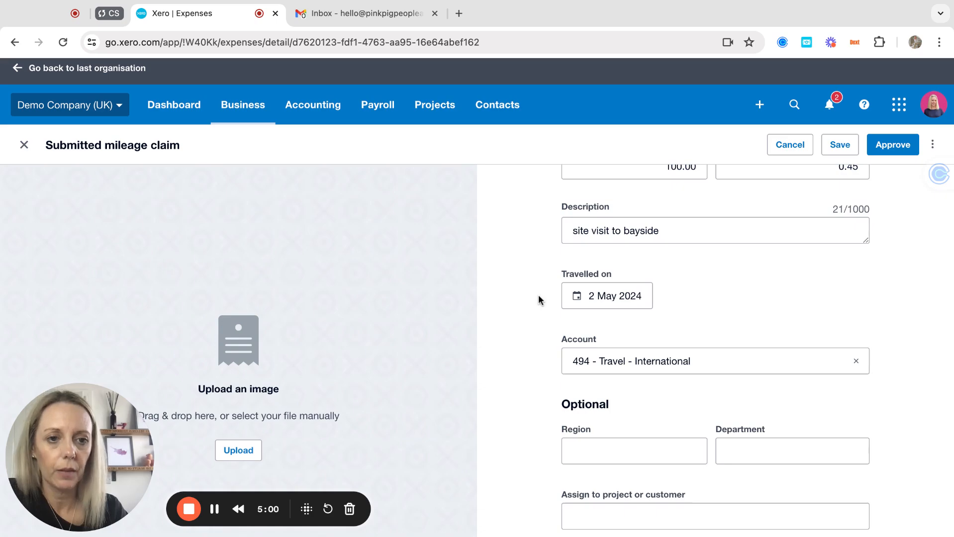
pyautogui.click(842, 146)
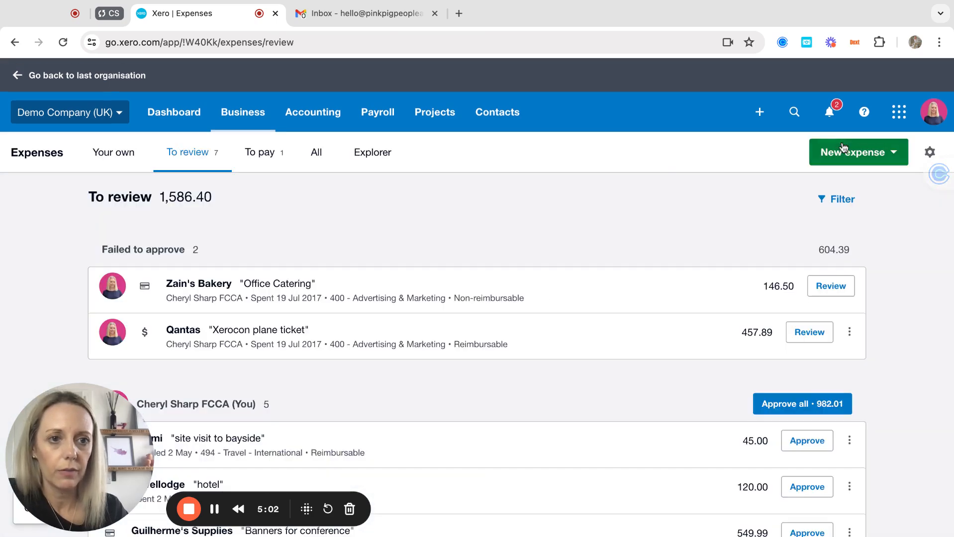
# Step: Approve the 100 mi bayside mileage claim from its row actions menu
pyautogui.scroll(-3, 645, 462)
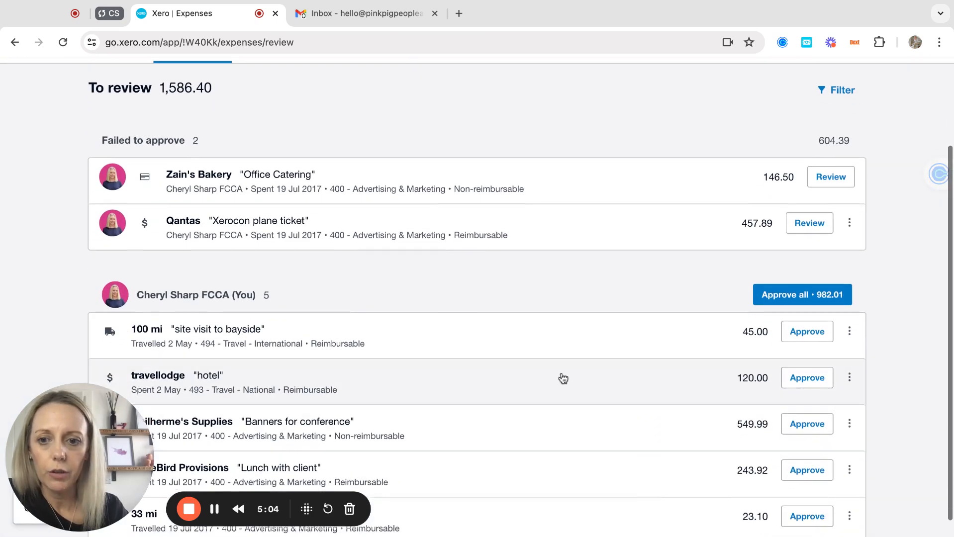
pyautogui.click(850, 333)
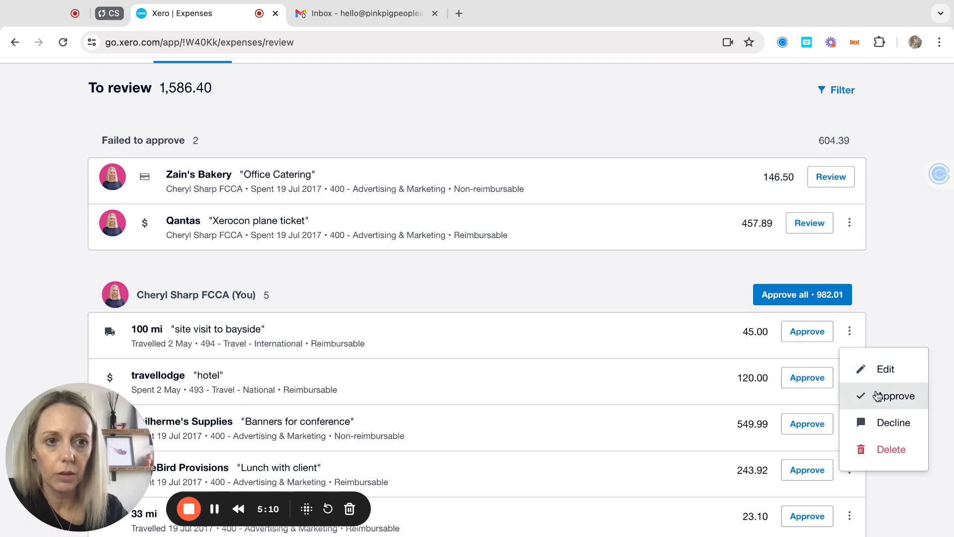
pyautogui.click(878, 398)
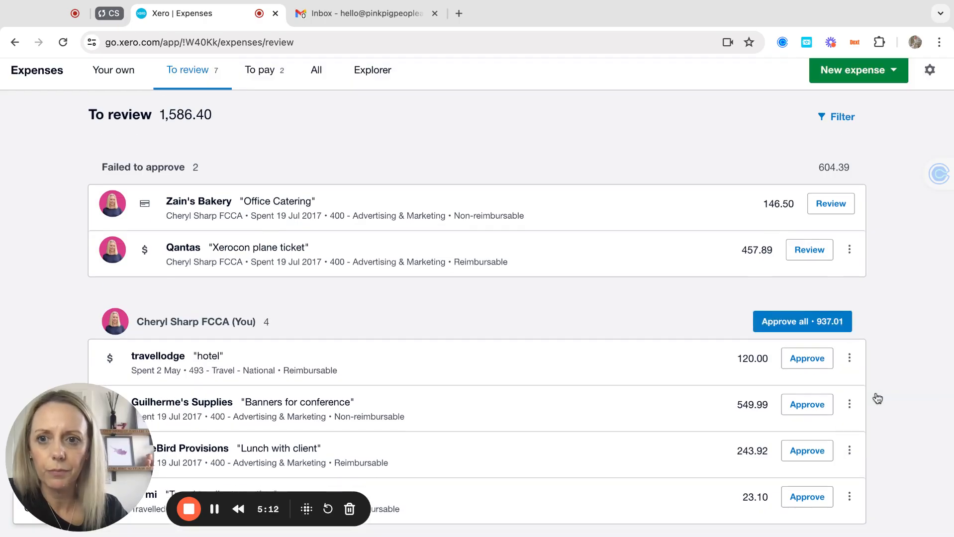
# Step: Decline the 120.00 travellodge hotel claim with the note 'no receipt'
pyautogui.click(683, 362)
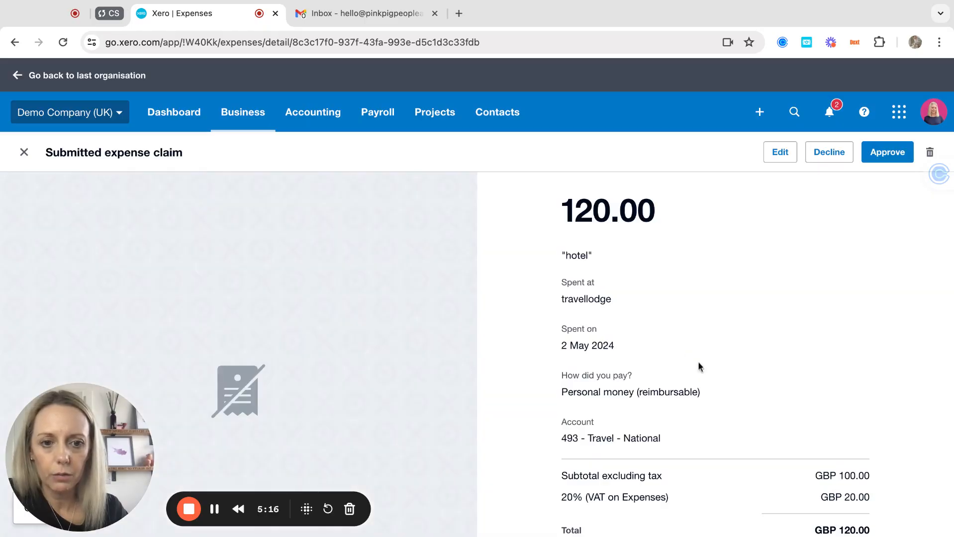
pyautogui.scroll(-2, 725, 401)
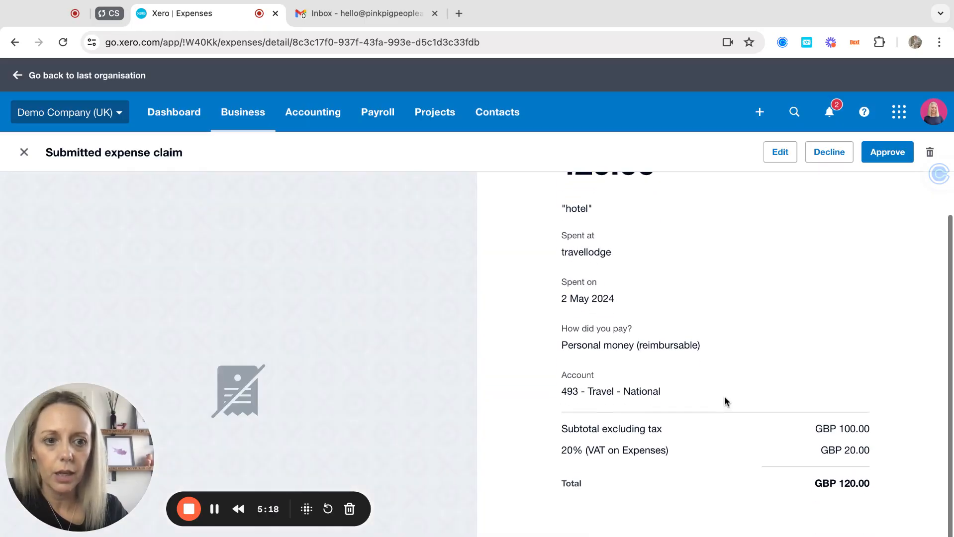
pyautogui.scroll(2, 724, 398)
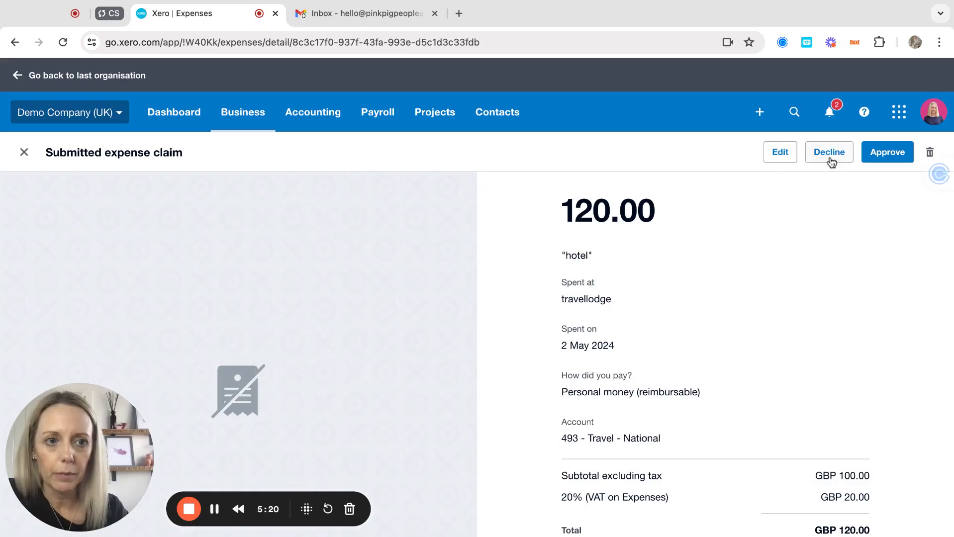
pyautogui.scroll(-2, 723, 309)
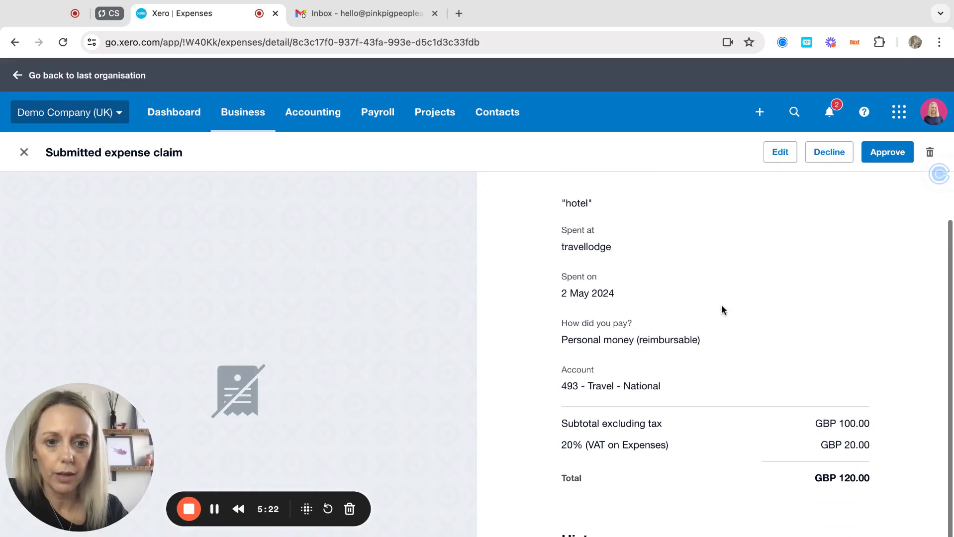
pyautogui.scroll(2, 818, 224)
pyautogui.click(825, 158)
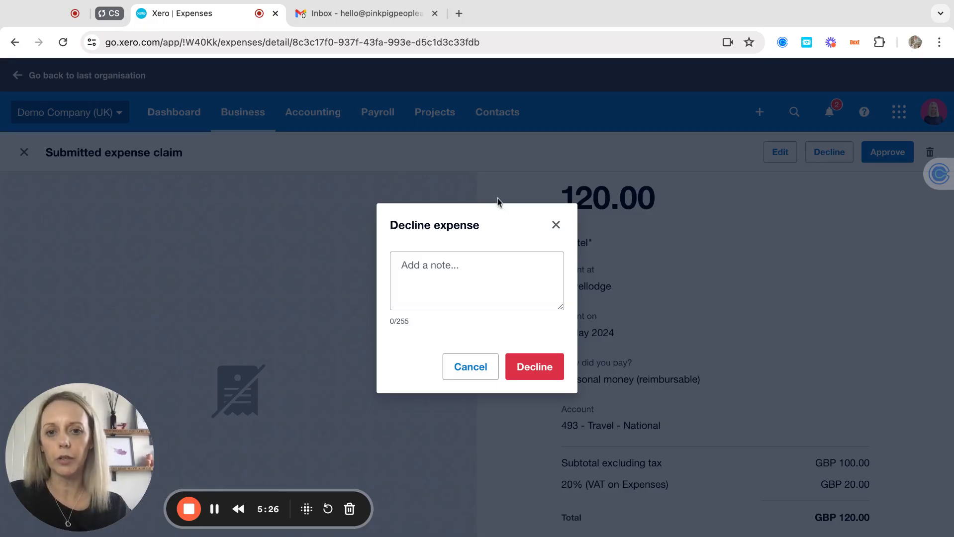
pyautogui.click(435, 259)
pyautogui.write('no receipt')
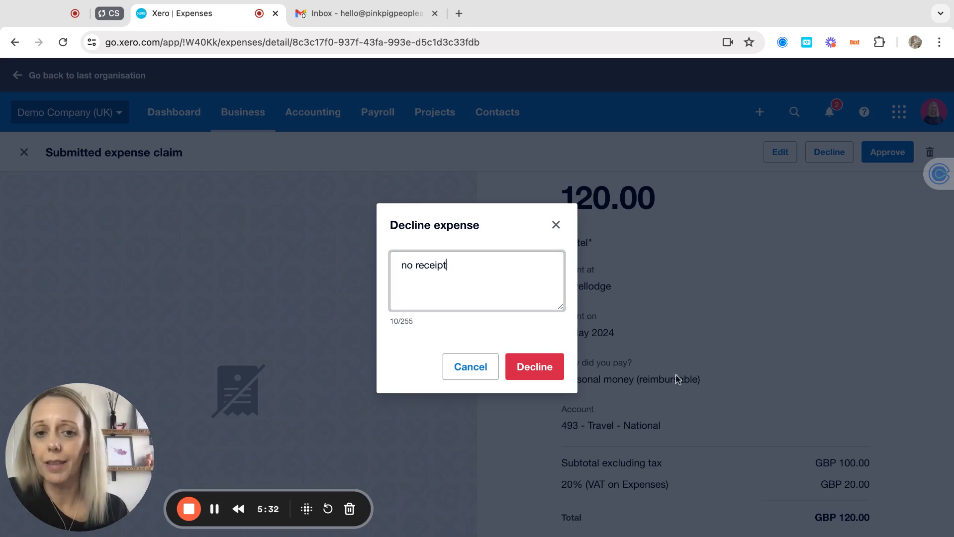
pyautogui.click(528, 372)
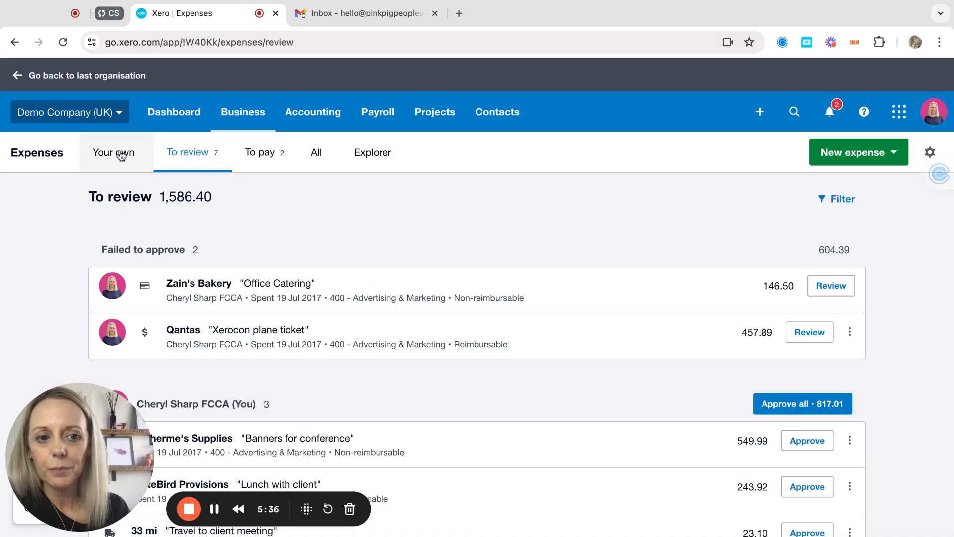
# Step: Review the failed Zain's Bakery Office Catering claim details, then close it
pyautogui.scroll(-1, 430, 343)
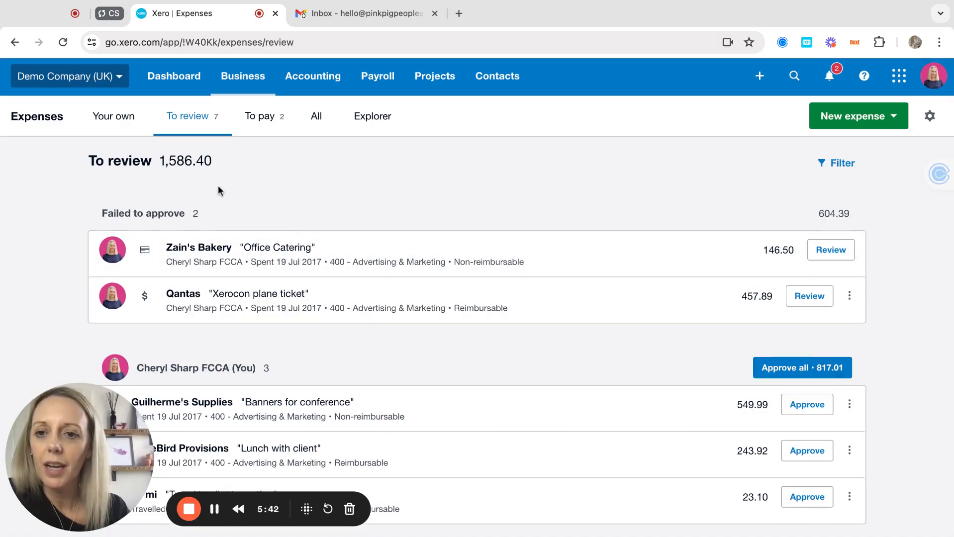
pyautogui.click(616, 260)
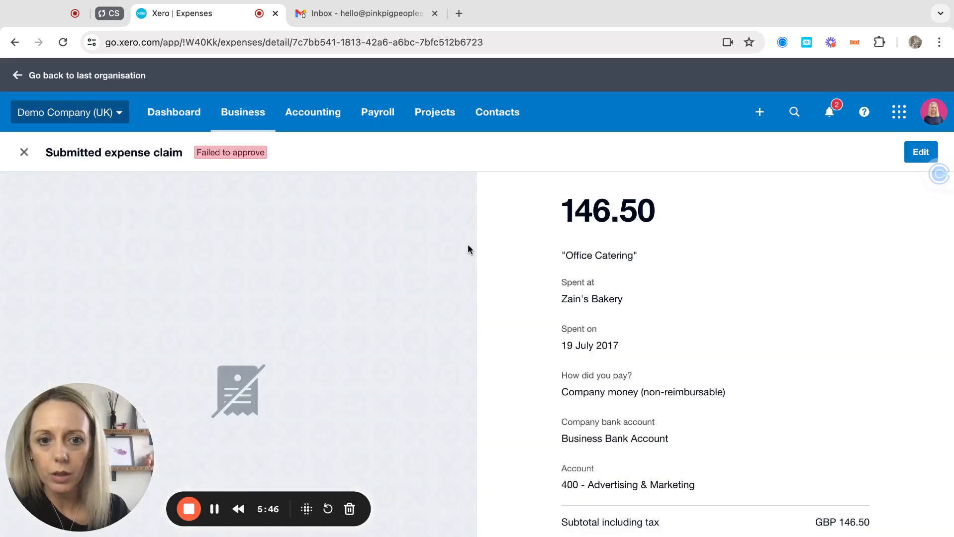
pyautogui.scroll(-5, 532, 360)
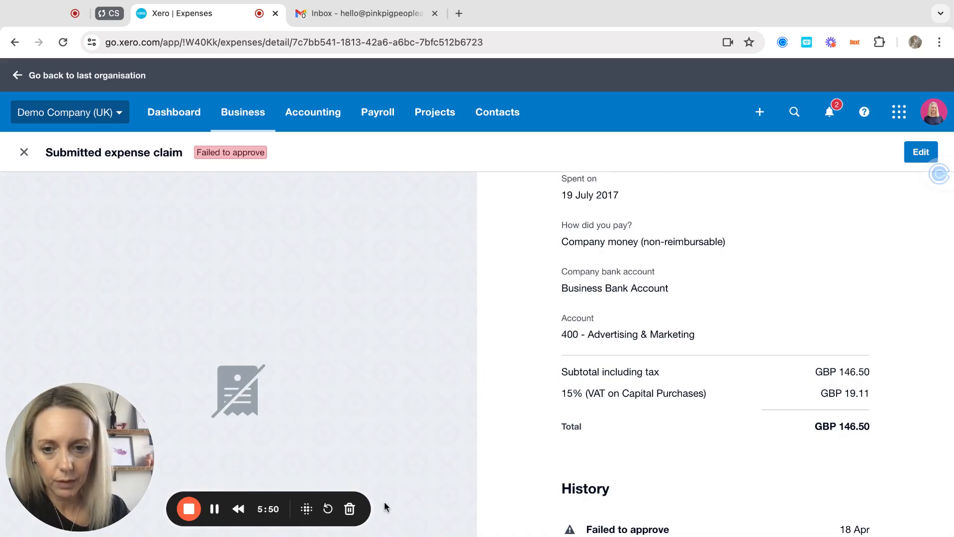
pyautogui.scroll(-3, 649, 446)
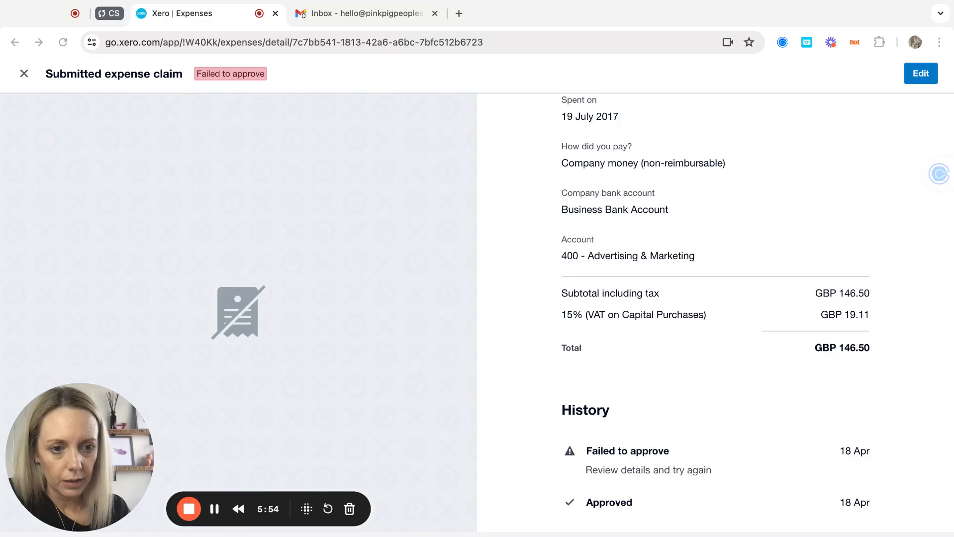
pyautogui.scroll(3, 648, 299)
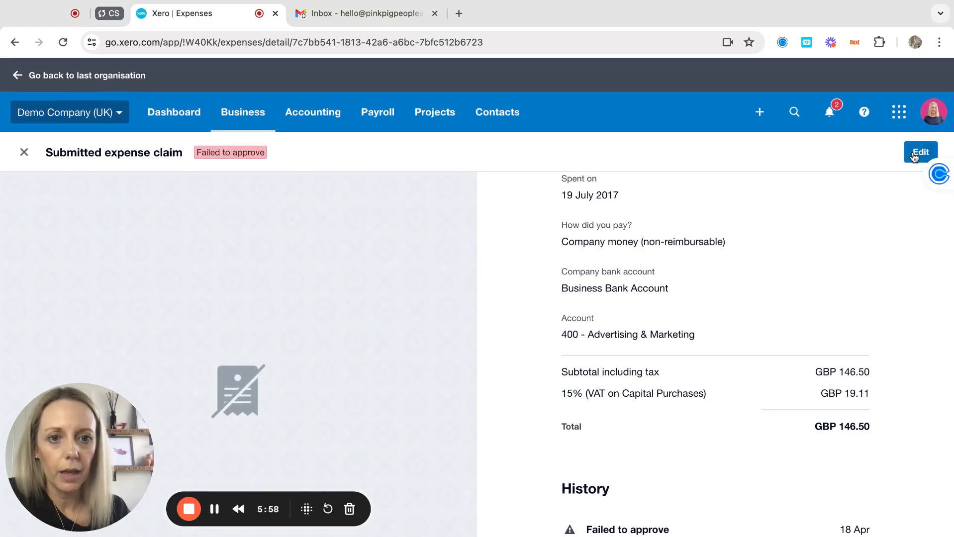
pyautogui.scroll(-3, 804, 399)
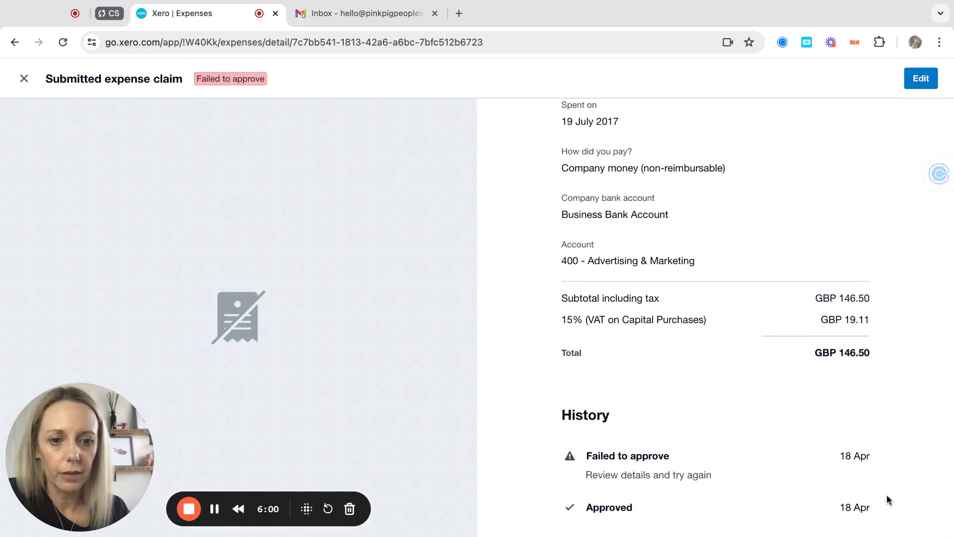
pyautogui.scroll(5, 658, 316)
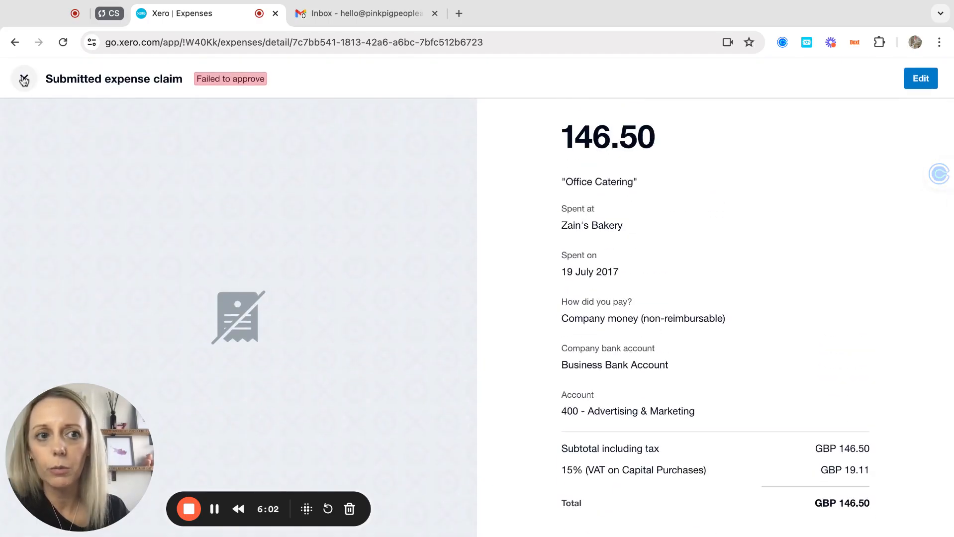
pyautogui.click(23, 80)
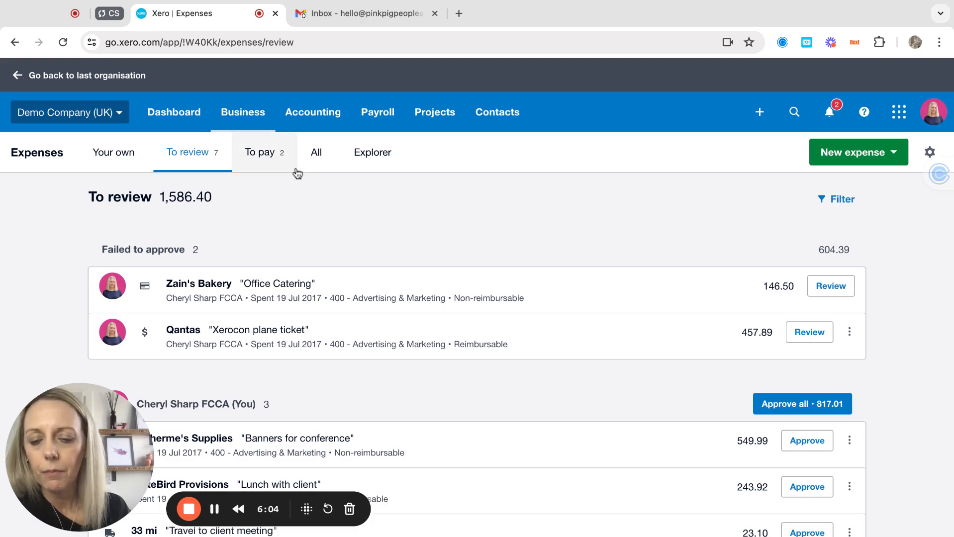
# Step: Show the To pay list with the two mileage claims totalling 63.90
pyautogui.scroll(-1, 274, 293)
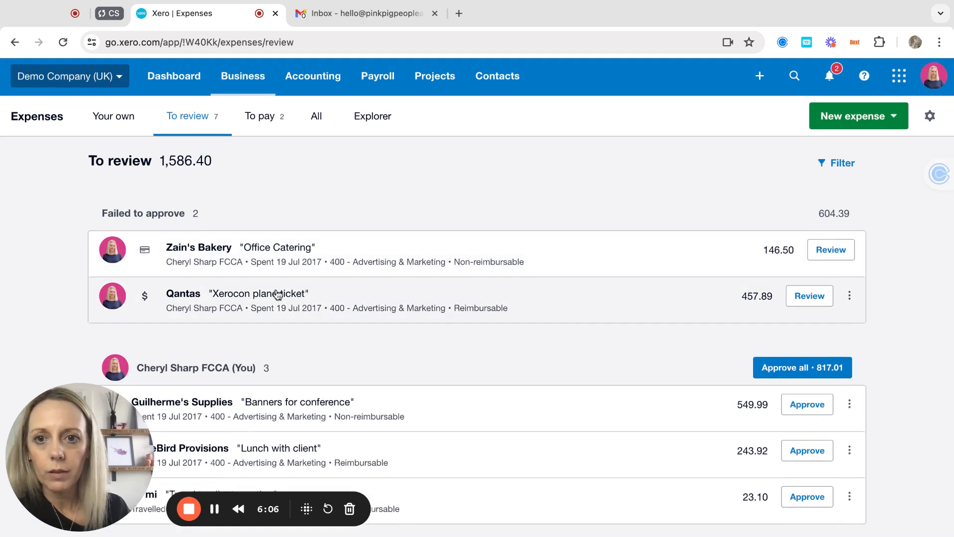
pyautogui.scroll(1, 242, 241)
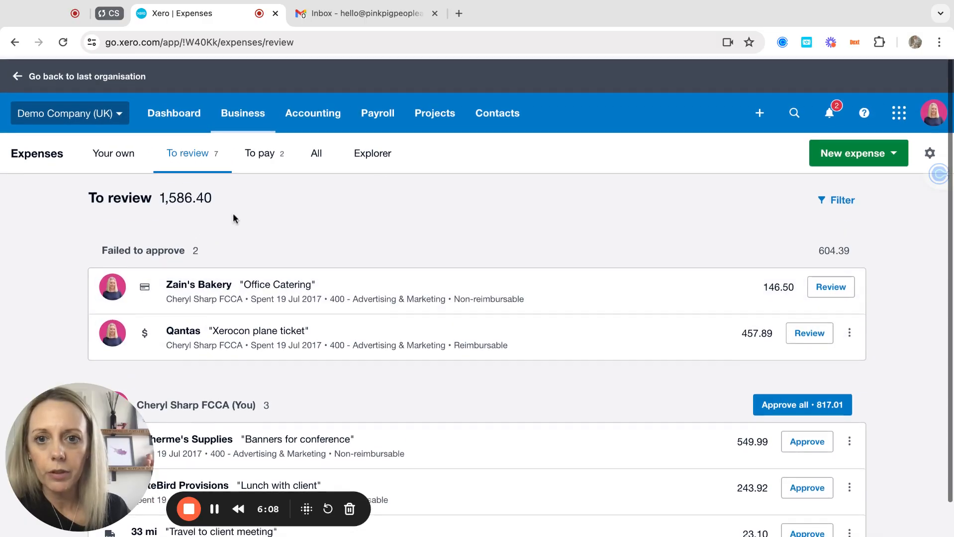
pyautogui.click(271, 156)
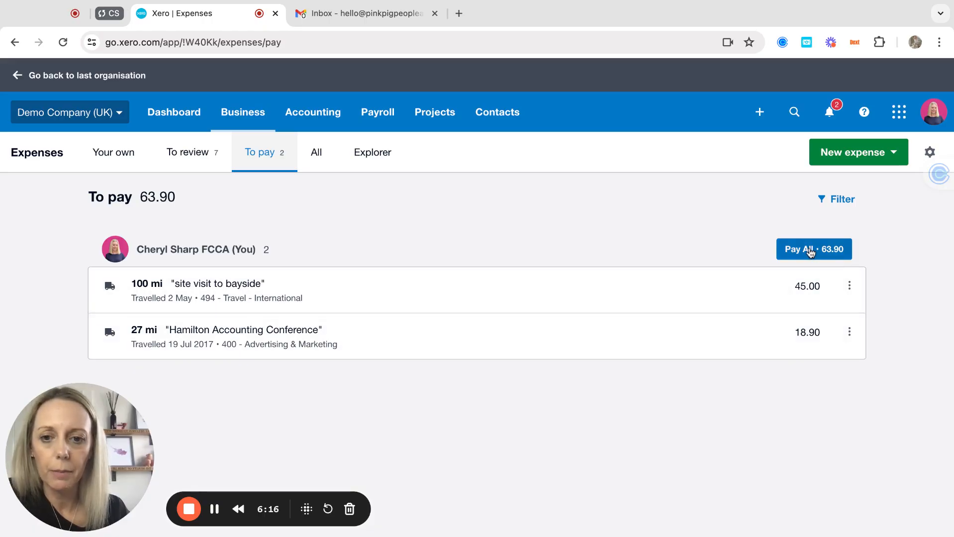
# Step: Open the 18.90 Expense Claim bill awaiting payment, then return to the approved 27 mi claim
pyautogui.click(810, 251)
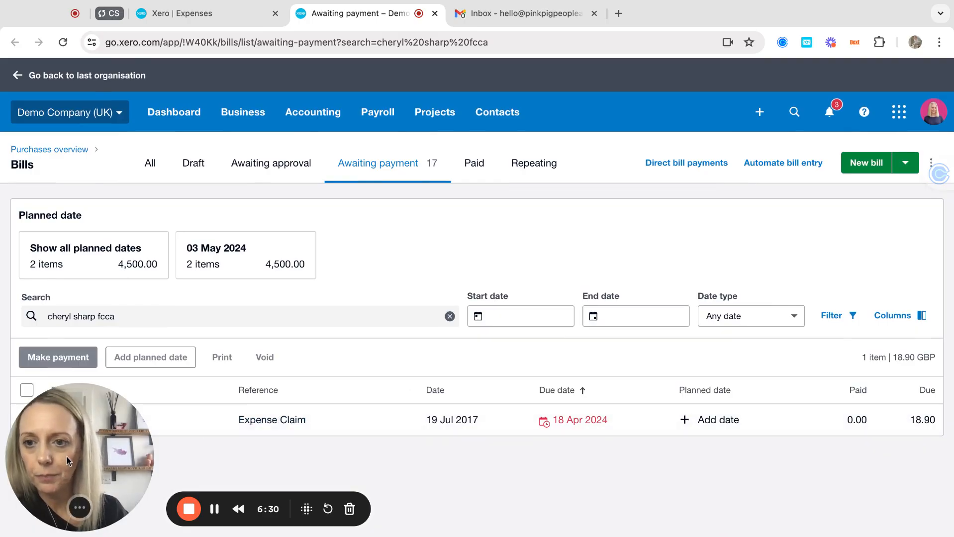
pyautogui.click(282, 424)
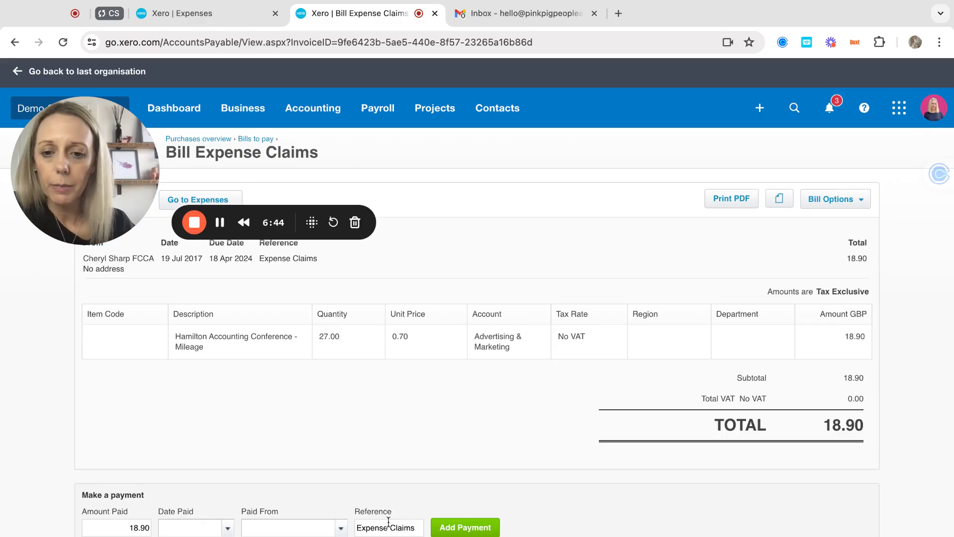
pyautogui.scroll(-2, 388, 522)
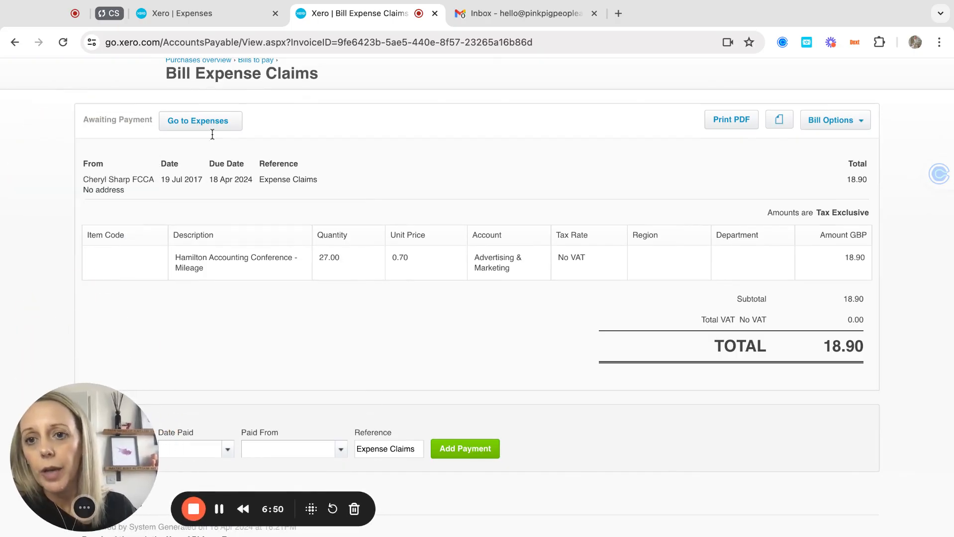
pyautogui.click(202, 123)
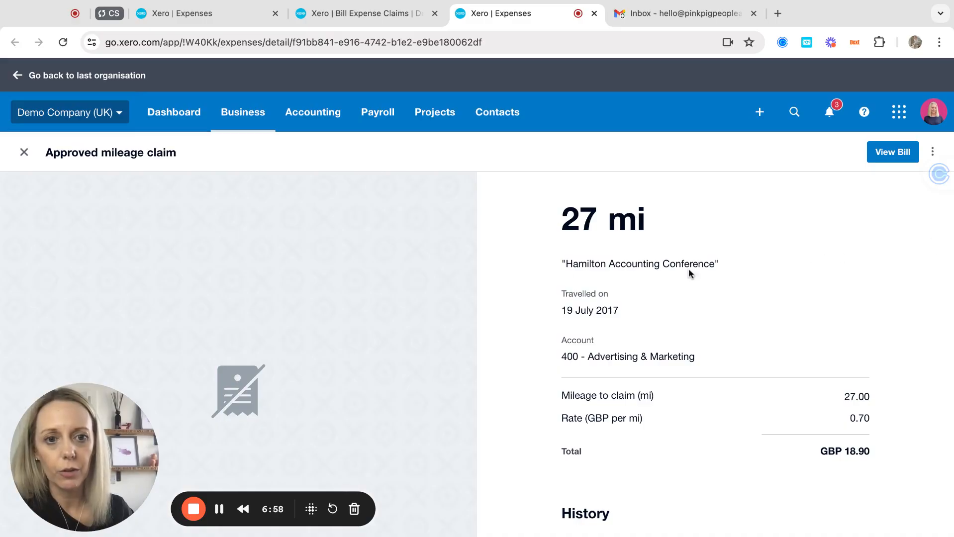
# Step: List all expense claims with their statuses, including the declined travellodge hotel claim
pyautogui.click(23, 153)
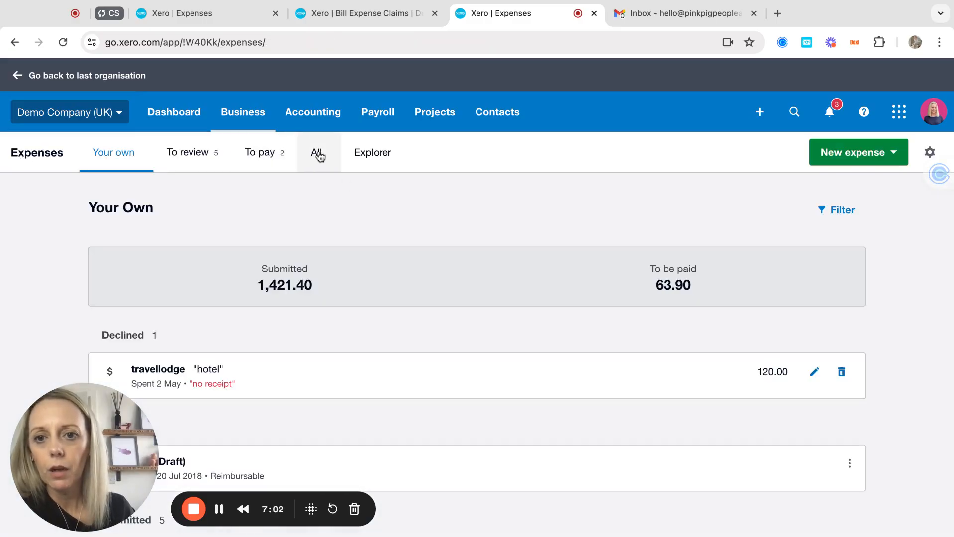
pyautogui.click(318, 154)
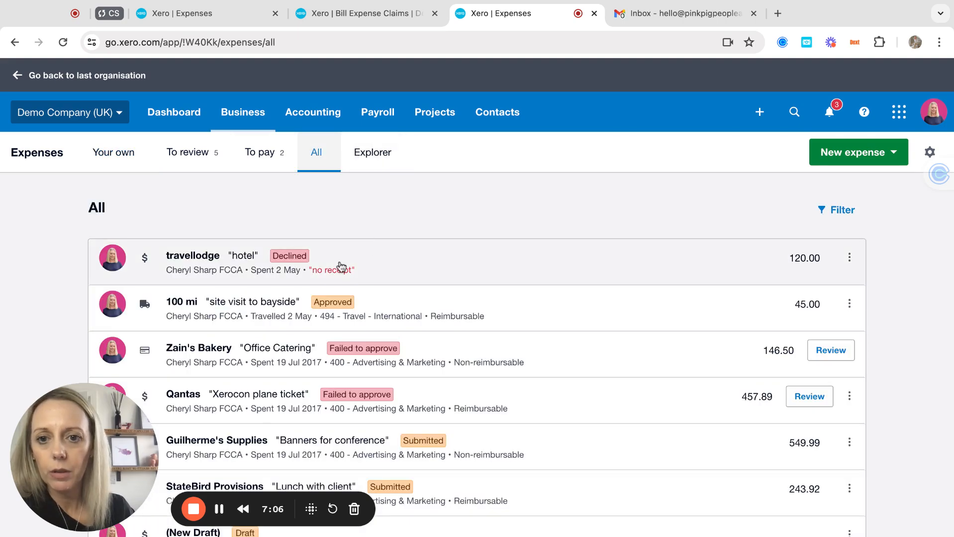
pyautogui.scroll(-3, 396, 352)
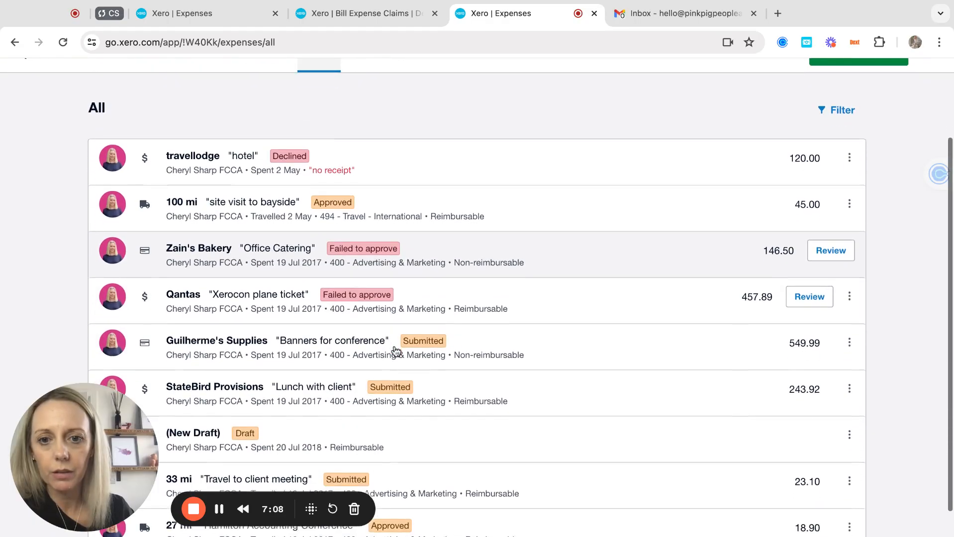
pyautogui.scroll(3, 477, 298)
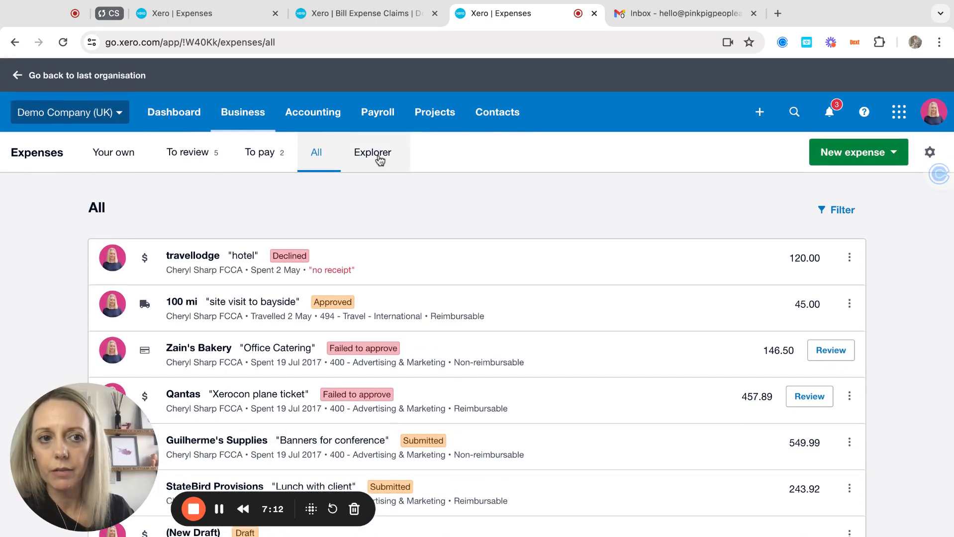
pyautogui.click(378, 158)
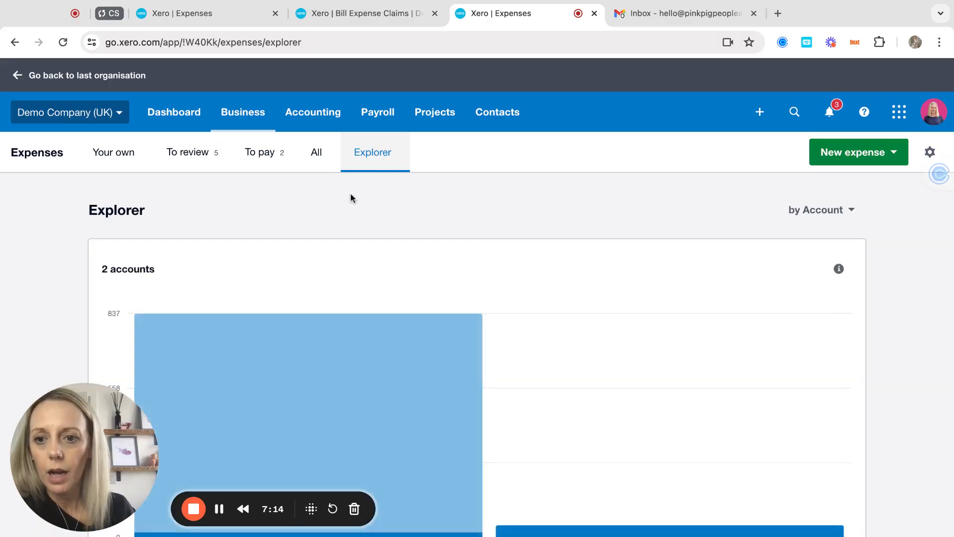
# Step: Group the Explorer chart by employee (63.90 paid, 817.01 submitted) and bring up expense settings
pyautogui.scroll(-2, 307, 270)
pyautogui.moveTo(306, 271)
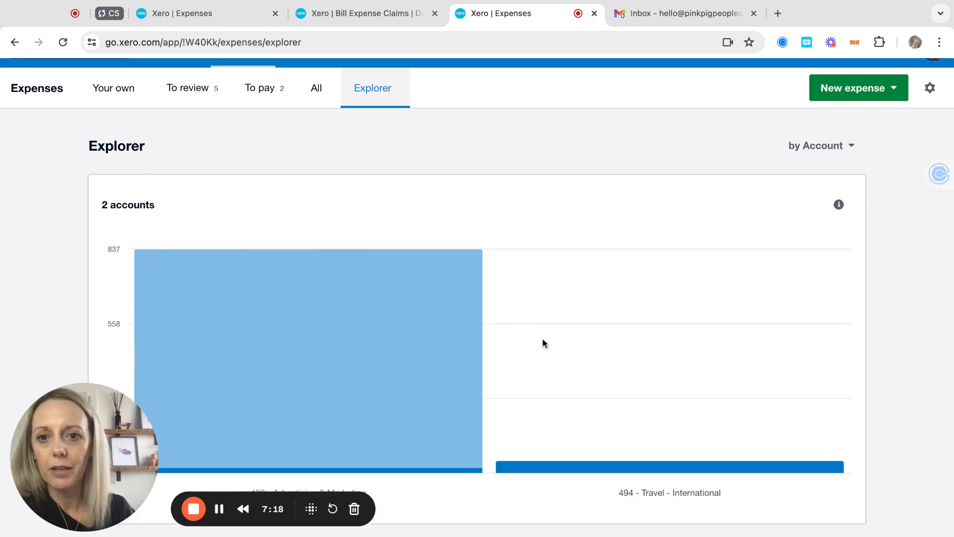
pyautogui.moveTo(412, 332)
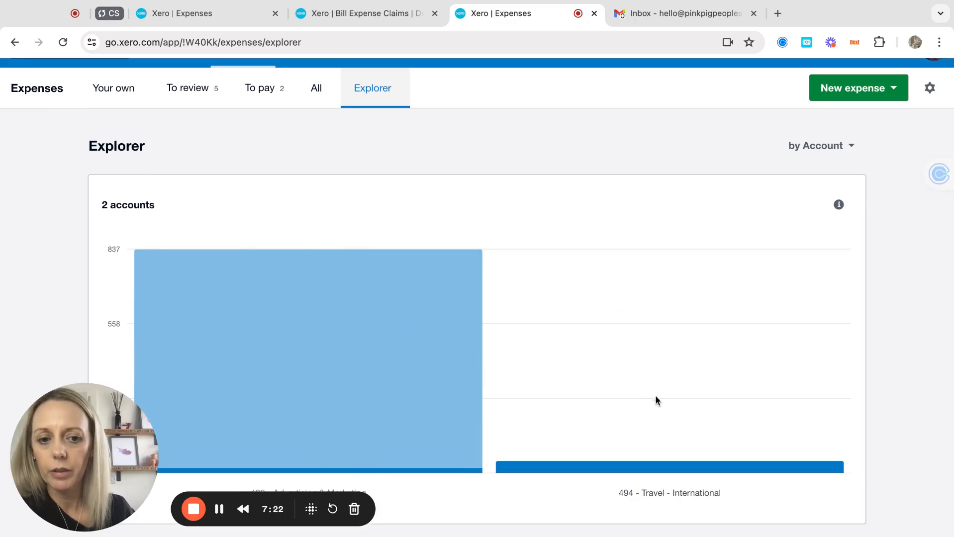
pyautogui.scroll(2, 458, 257)
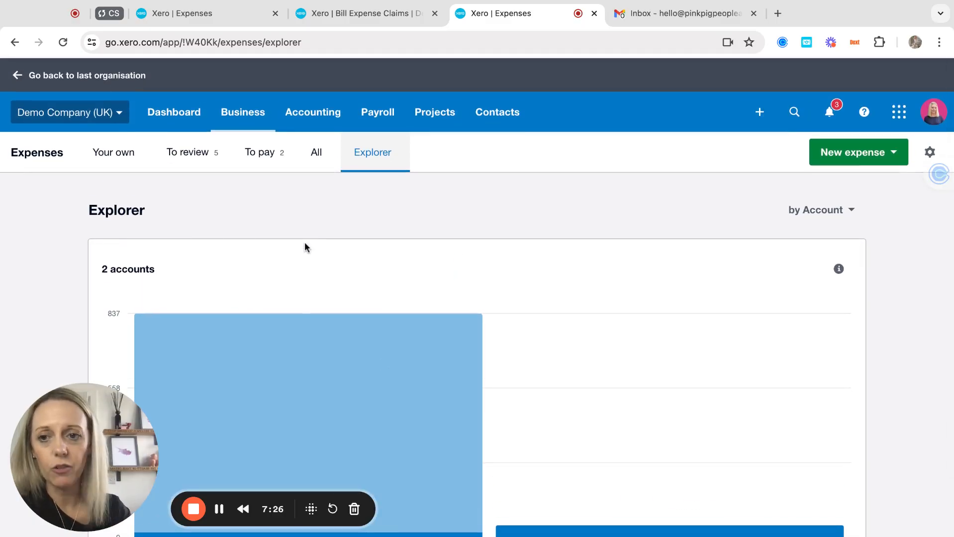
pyautogui.click(850, 210)
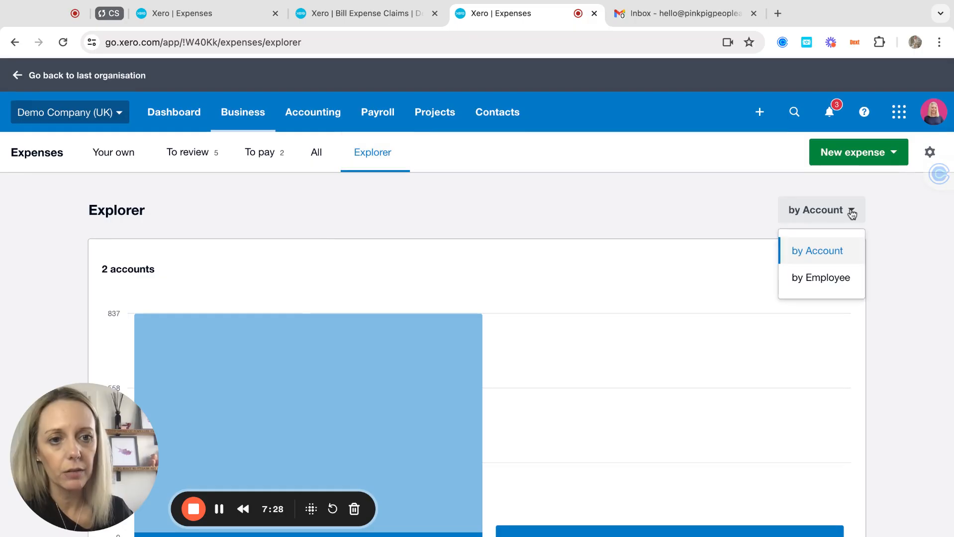
pyautogui.click(828, 279)
pyautogui.scroll(-2, 720, 304)
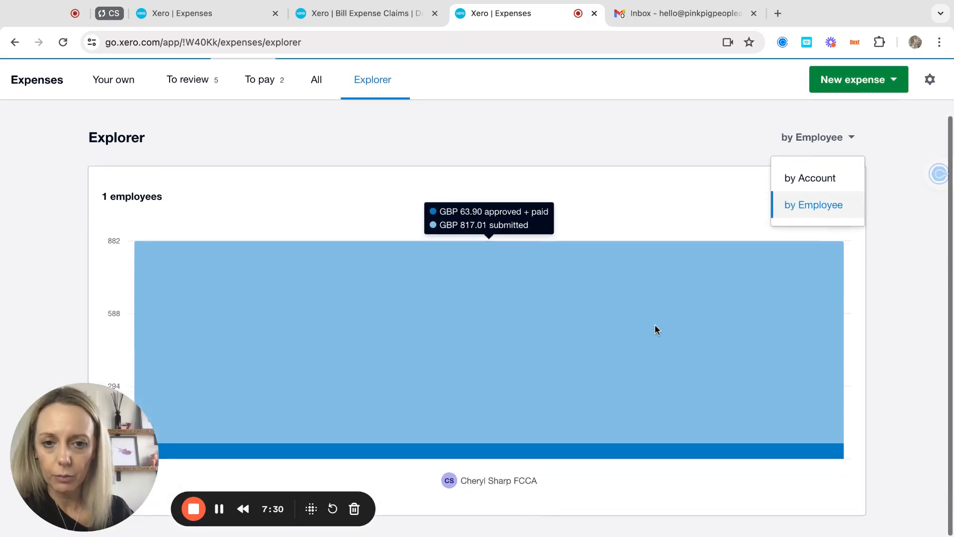
pyautogui.moveTo(655, 326)
pyautogui.scroll(2, 654, 329)
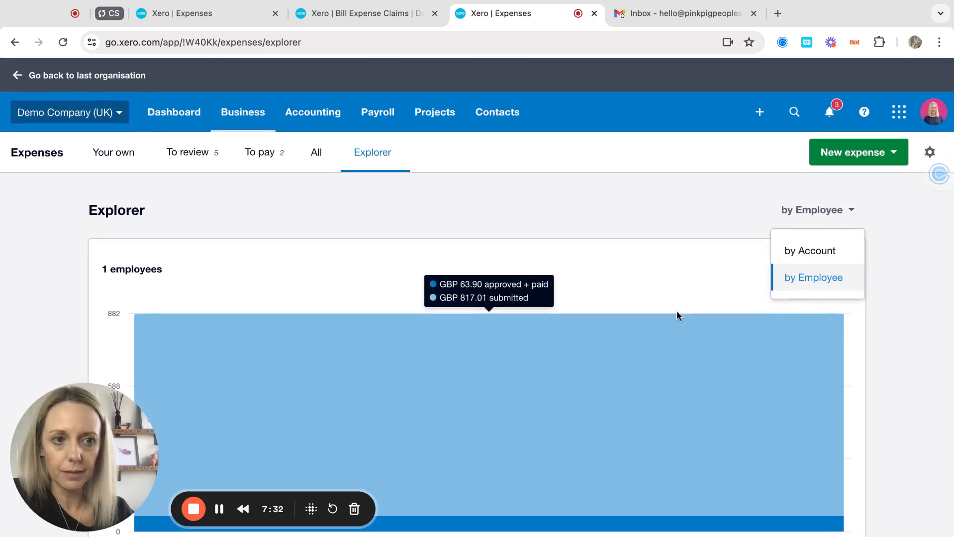
pyautogui.click(835, 211)
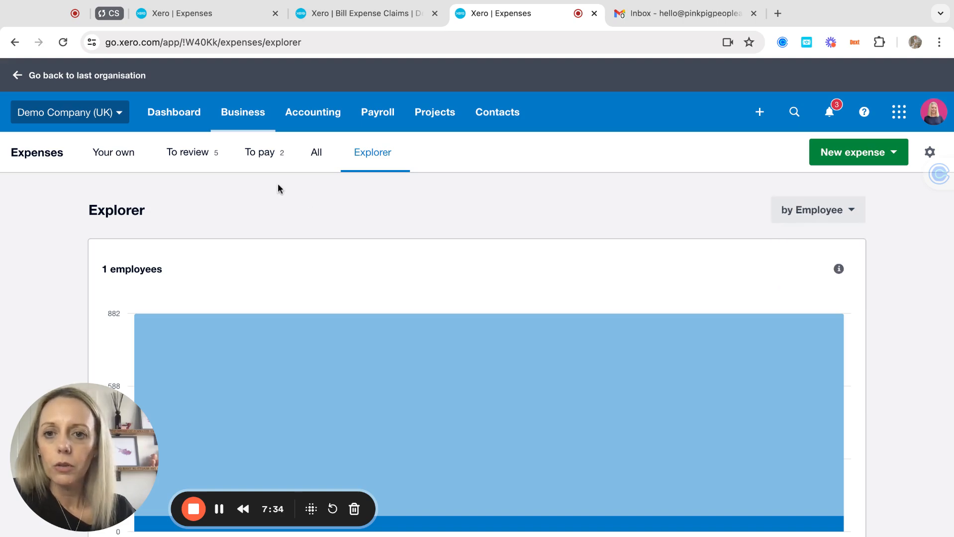
pyautogui.click(929, 152)
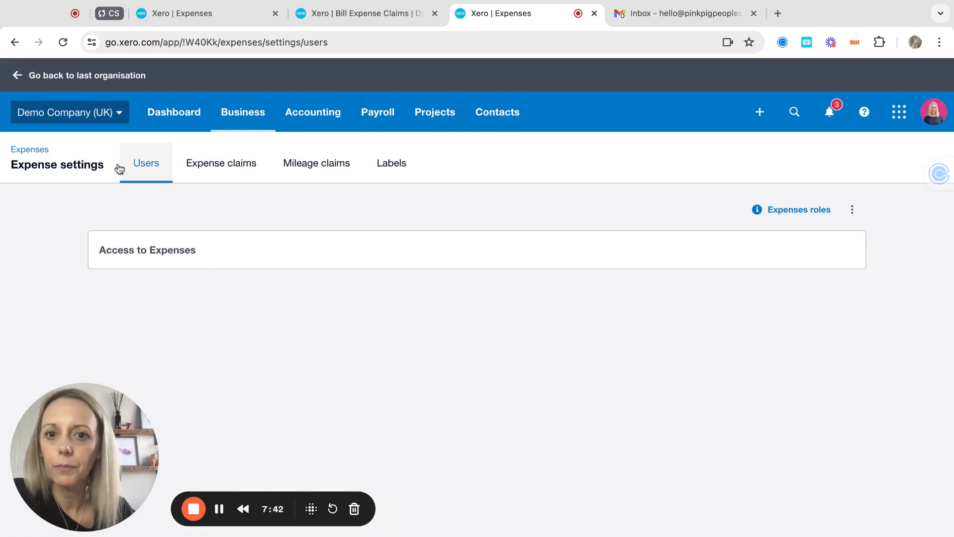
# Step: Go back from Expense settings to the Your Own expenses overview via the Expenses breadcrumb
pyautogui.click(30, 151)
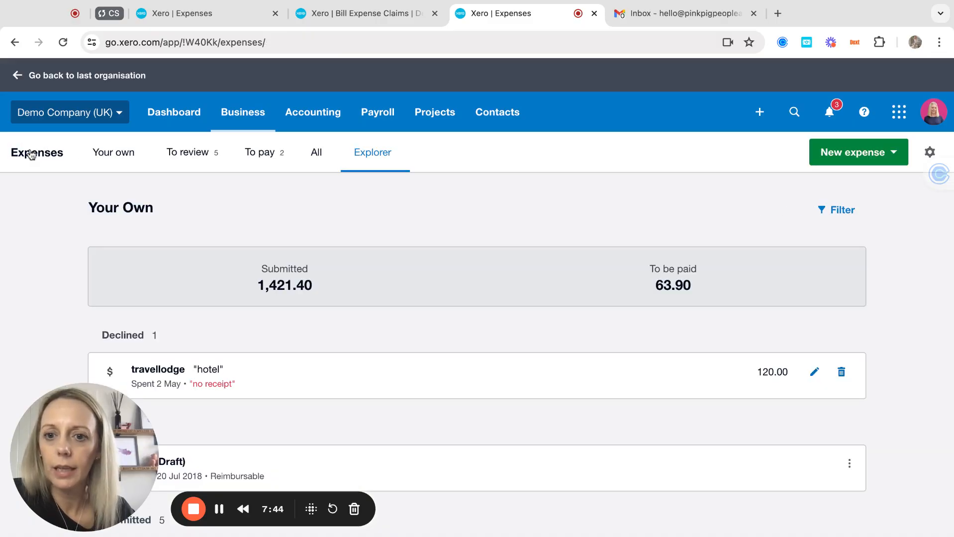